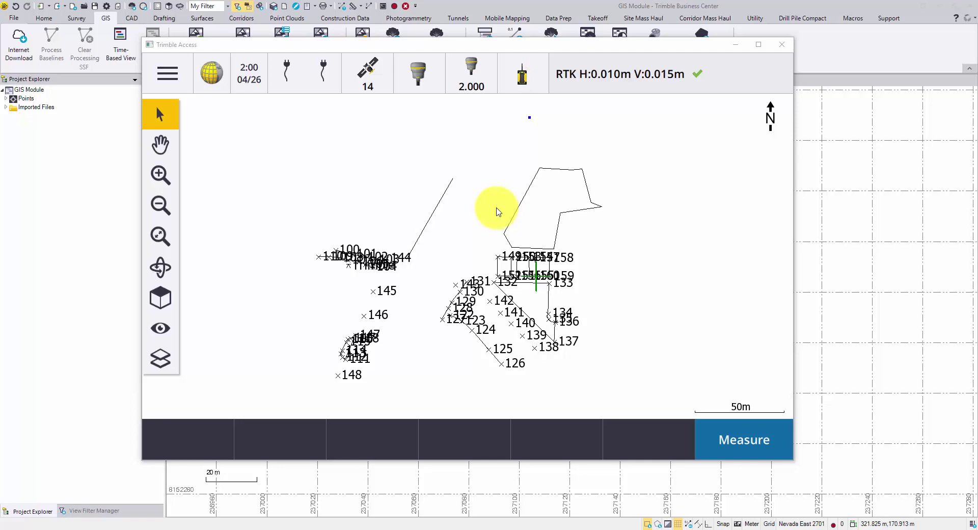
Step: Change the Field Data Collection job's status in Trimble Access to Field work complete
click(170, 67)
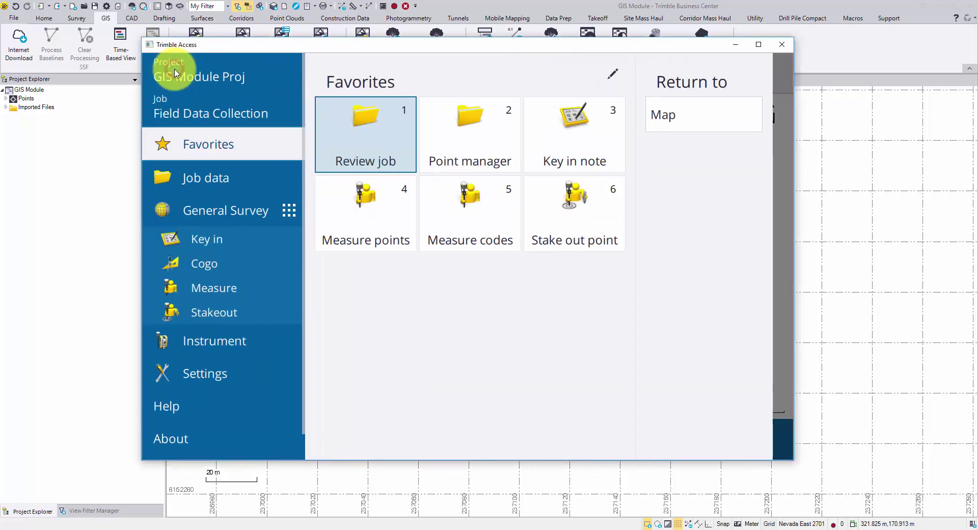
click(215, 113)
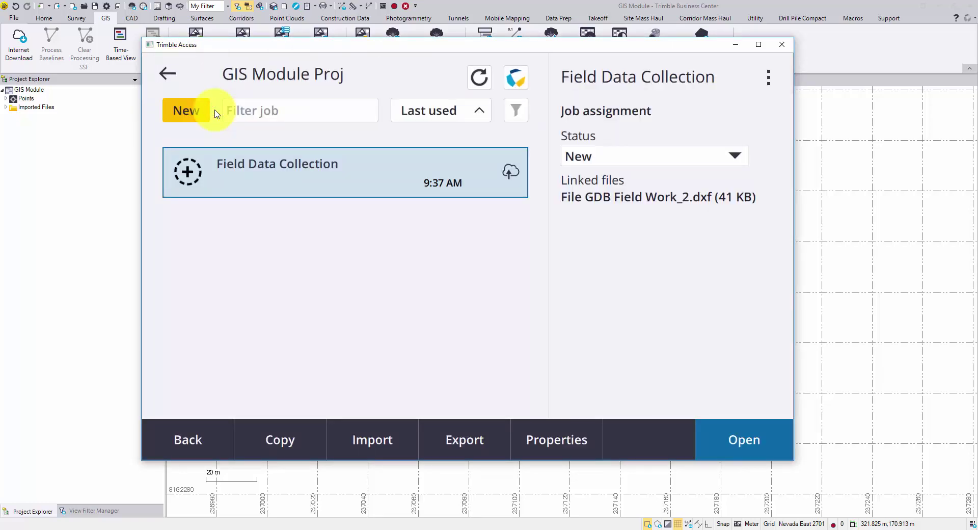
click(736, 155)
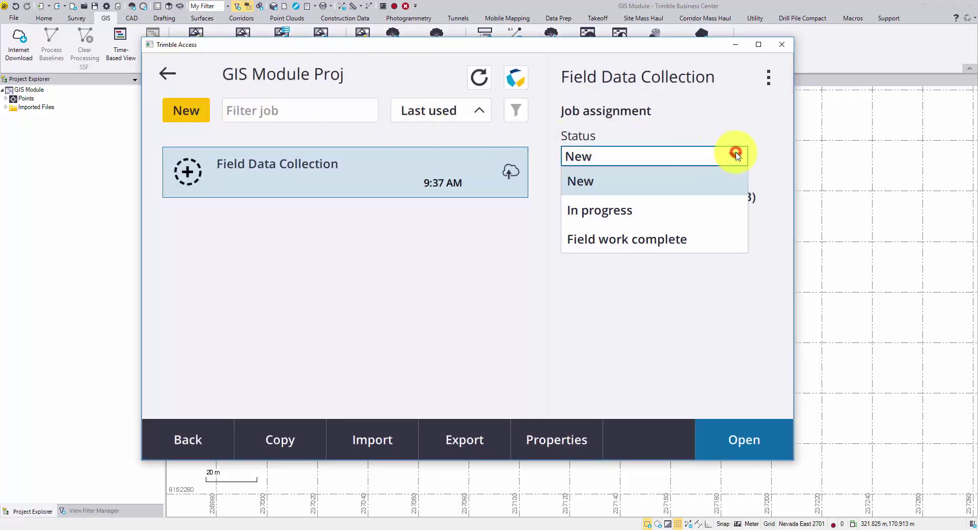
click(718, 238)
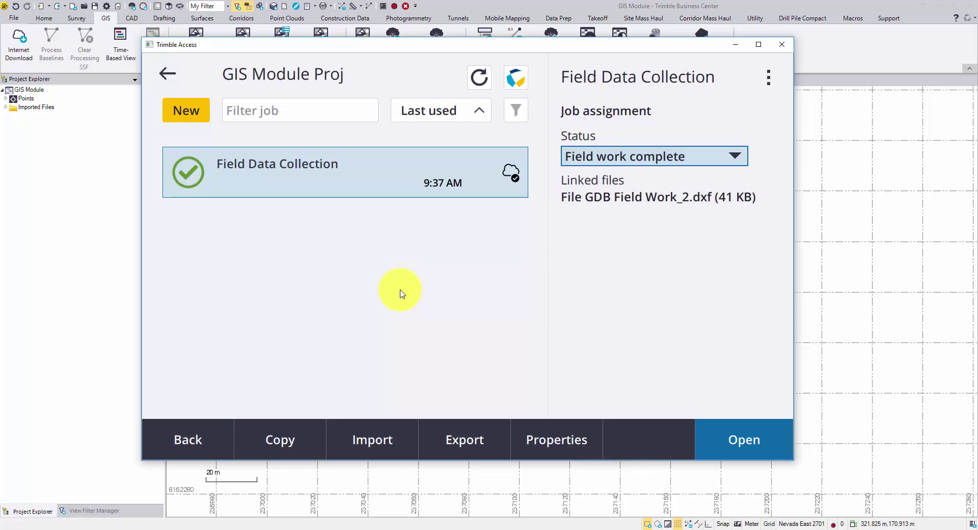
key(super)
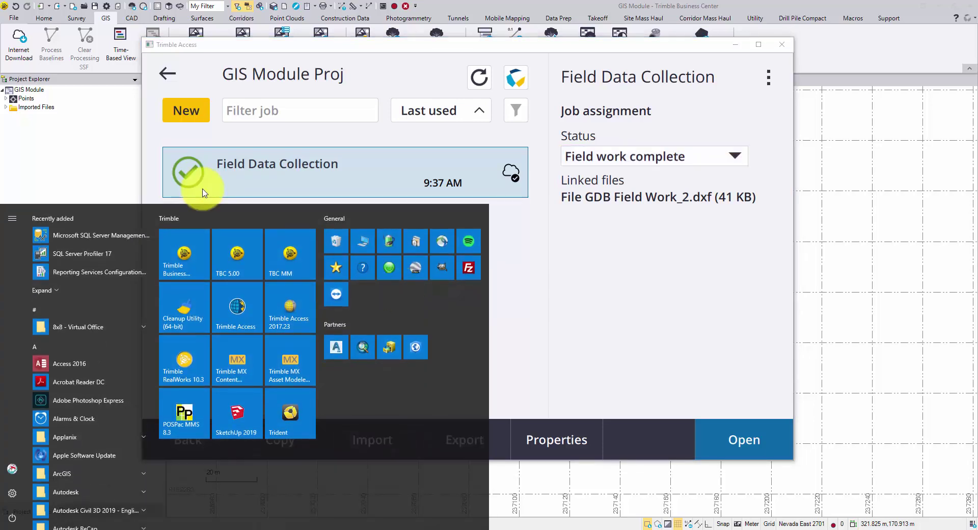
Step: Launch Trimble Sync Manager and return from Create a Job to the GIS Module Proj jobs list
text(trimble sync)
key(Return)
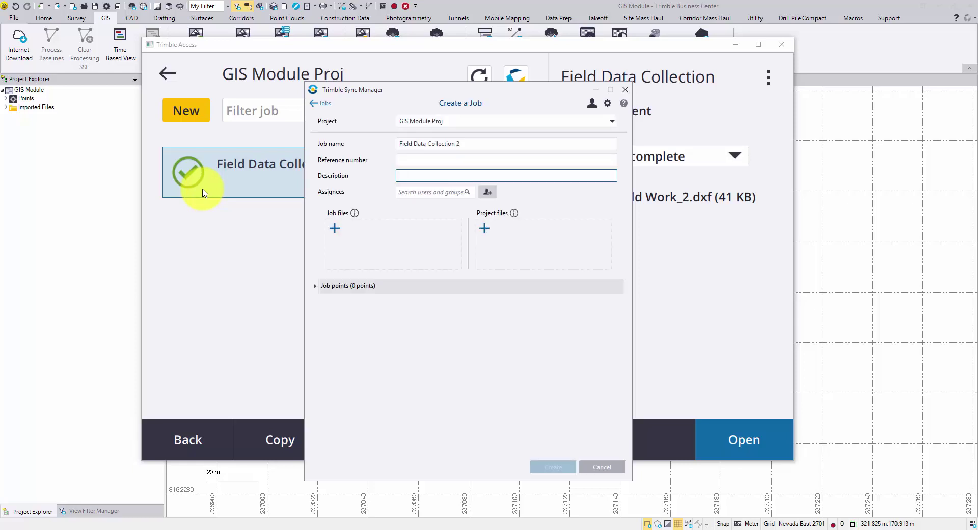
click(326, 110)
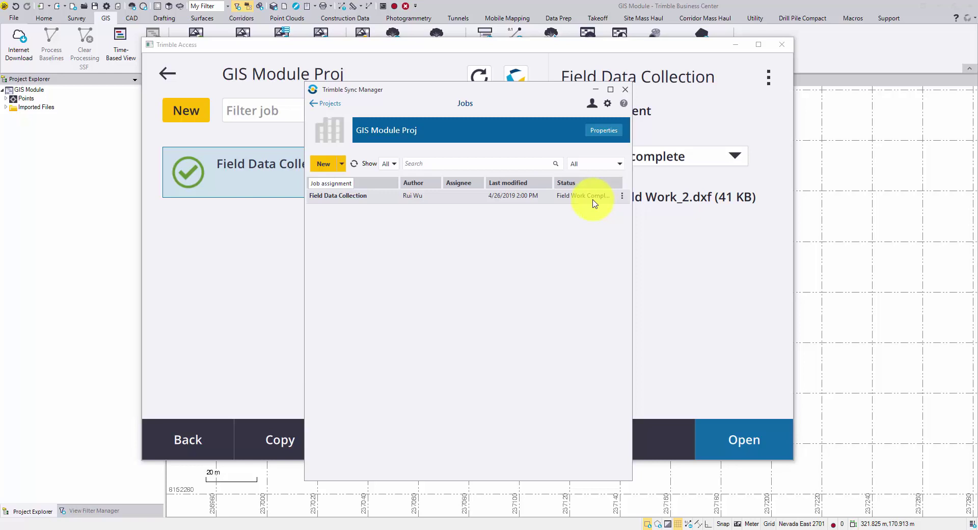
Step: Open the Field Data Collection job, review its 59 job points, and send it to Trimble Business Center
click(469, 195)
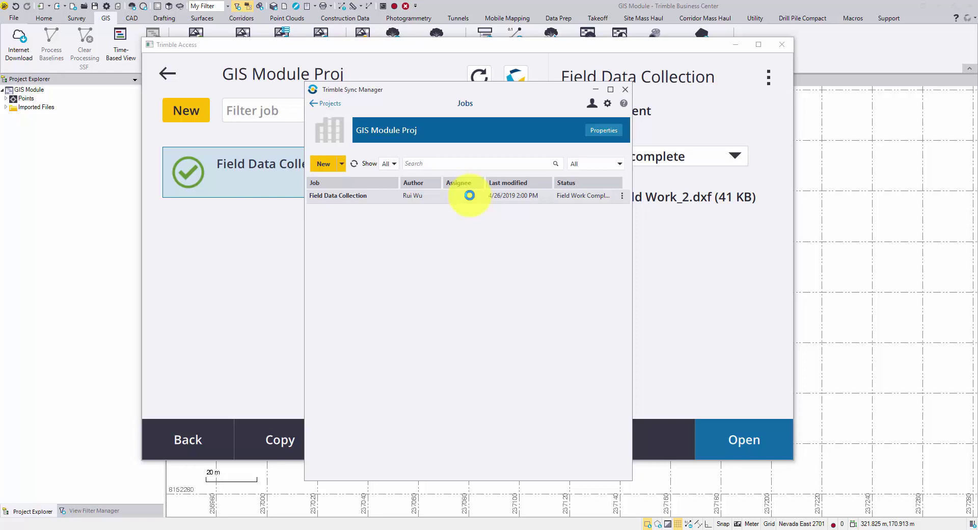
double_click(469, 196)
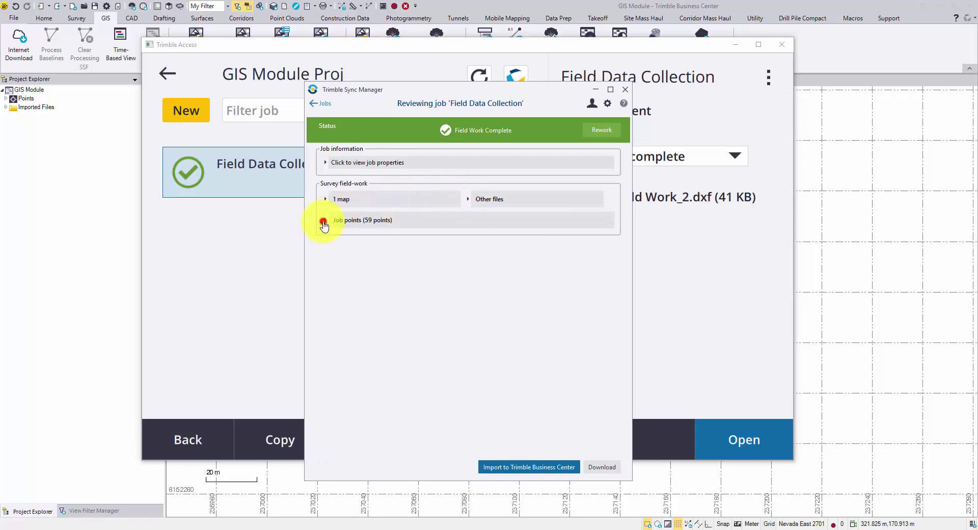
click(324, 220)
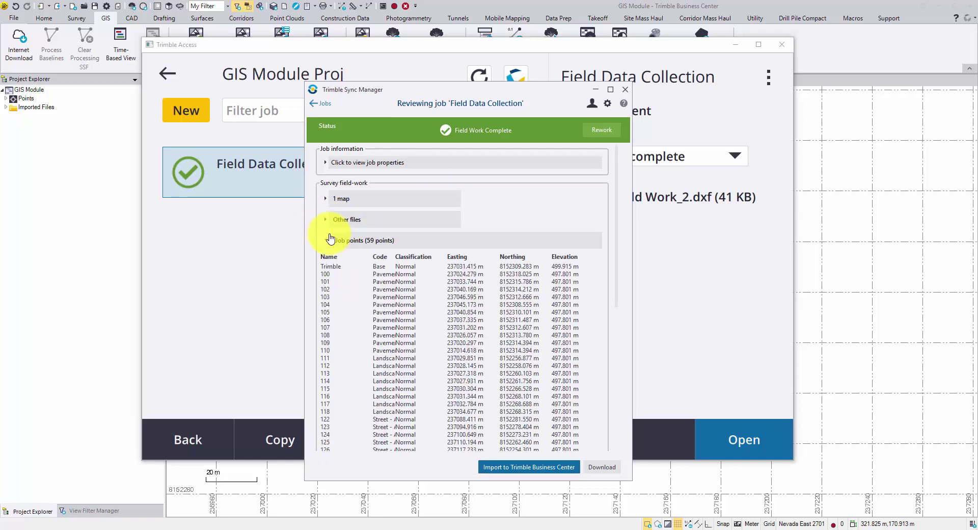
scroll(417, 319, down, 5)
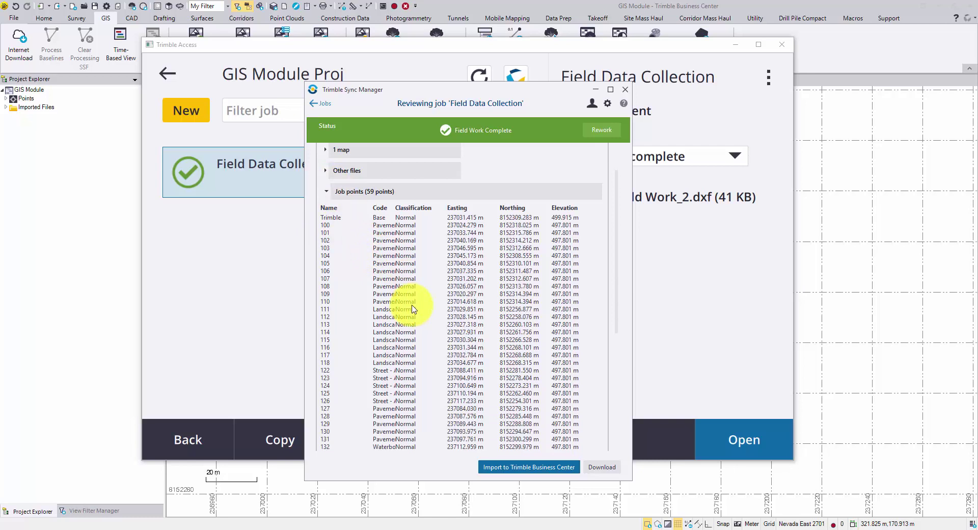
scroll(425, 321, down, 6)
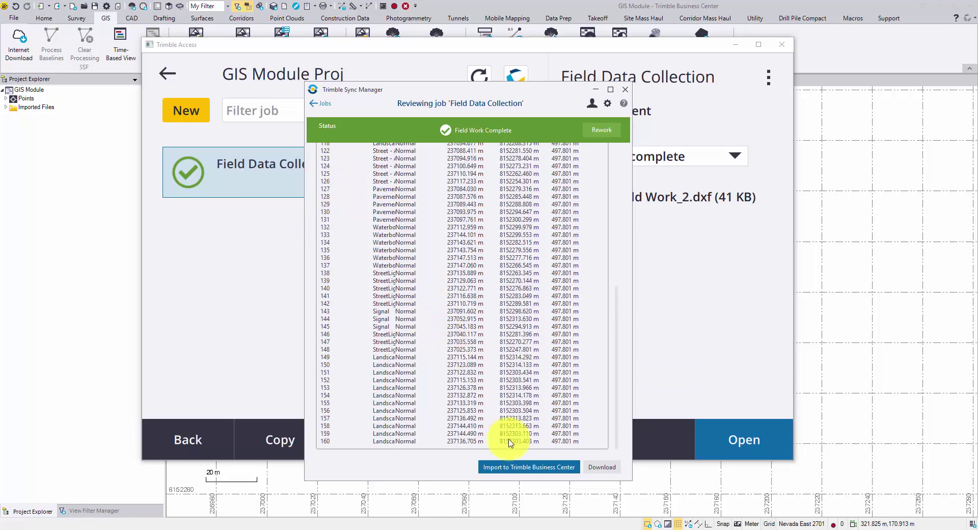
click(536, 470)
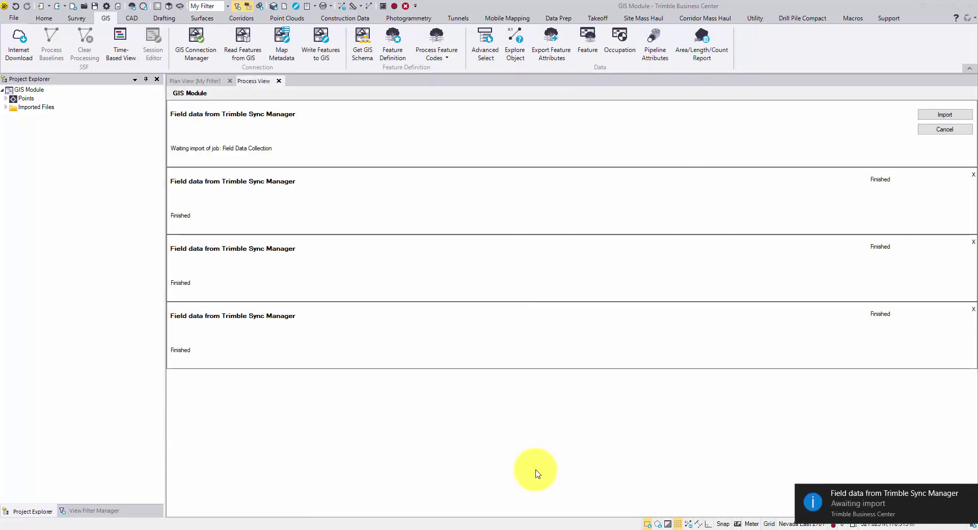
Step: Import the Field Data Collection job, keeping the existing coordinate system and declining new feature definitions
click(926, 116)
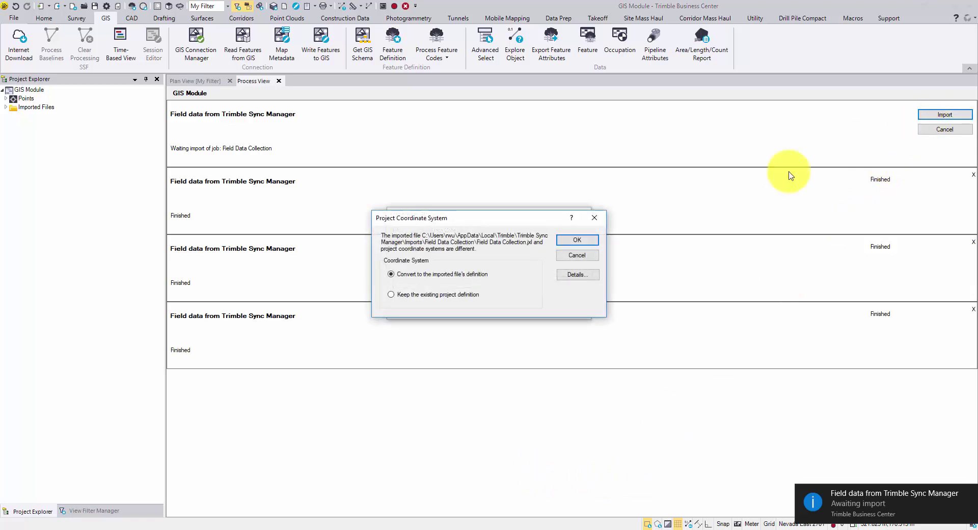
click(463, 295)
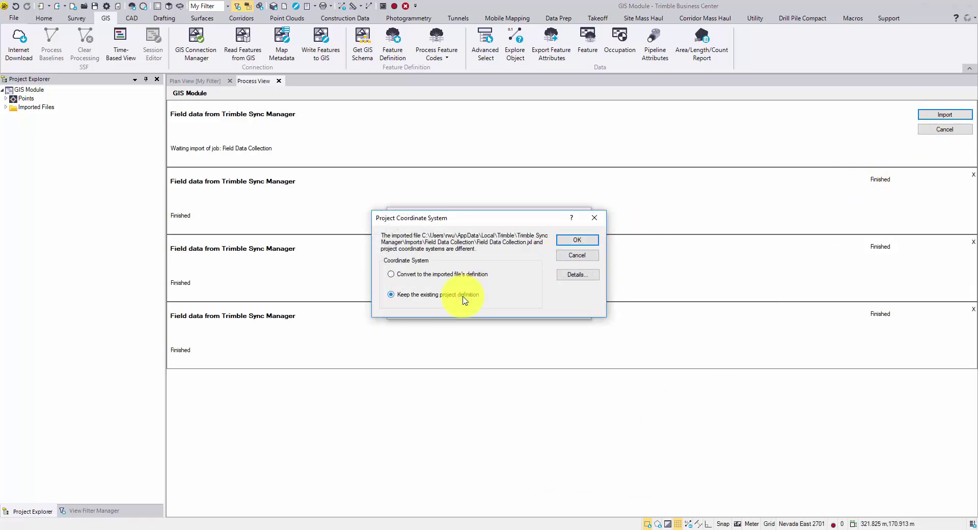
click(573, 242)
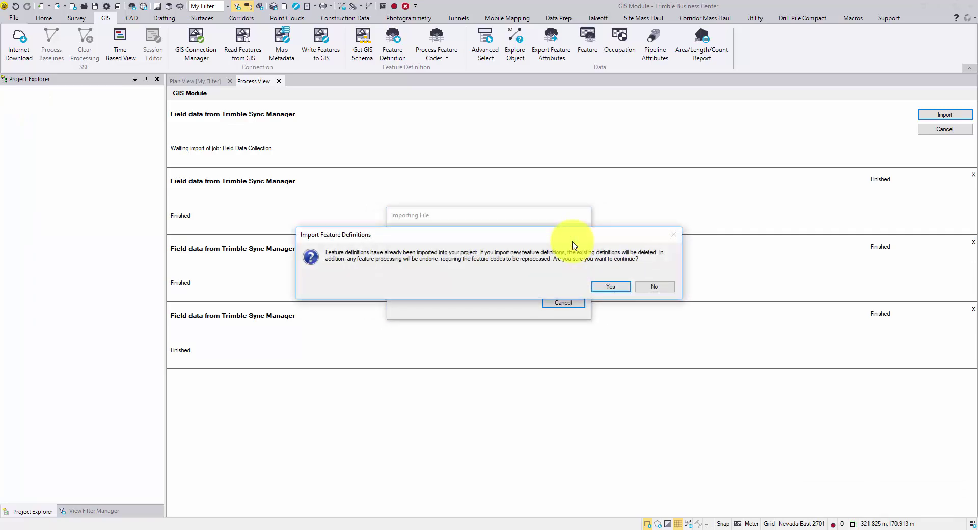
click(660, 288)
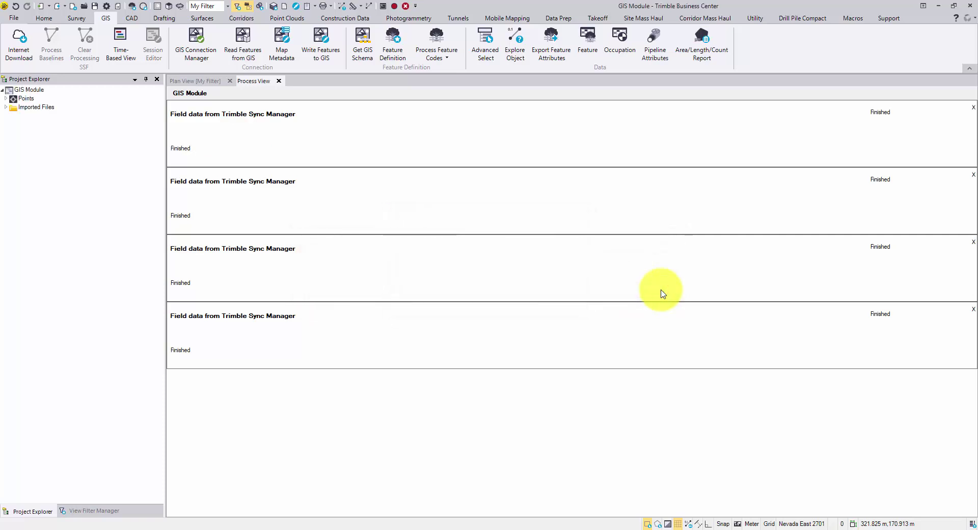
click(278, 80)
Step: Process feature codes for Field Data Collection.jxl without viewing the processing report
middle_drag(484, 445, 444, 359)
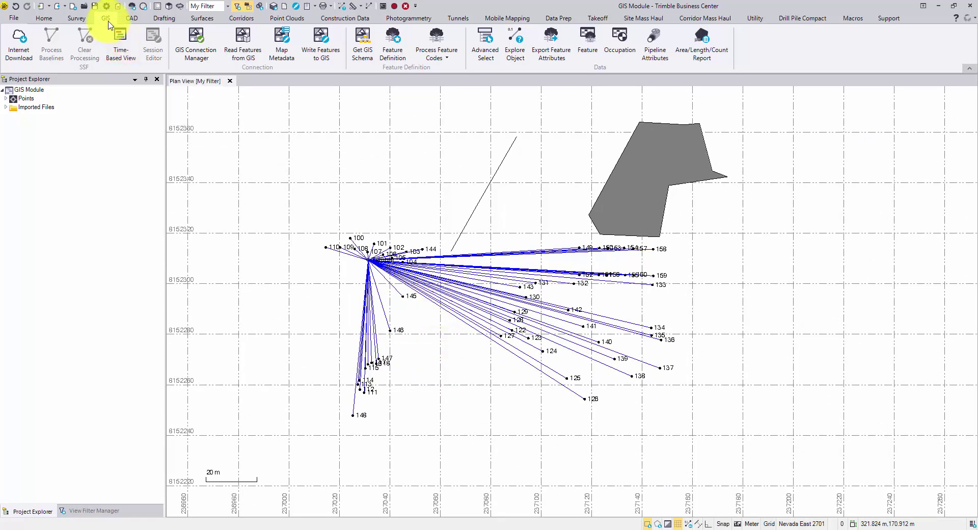
click(441, 36)
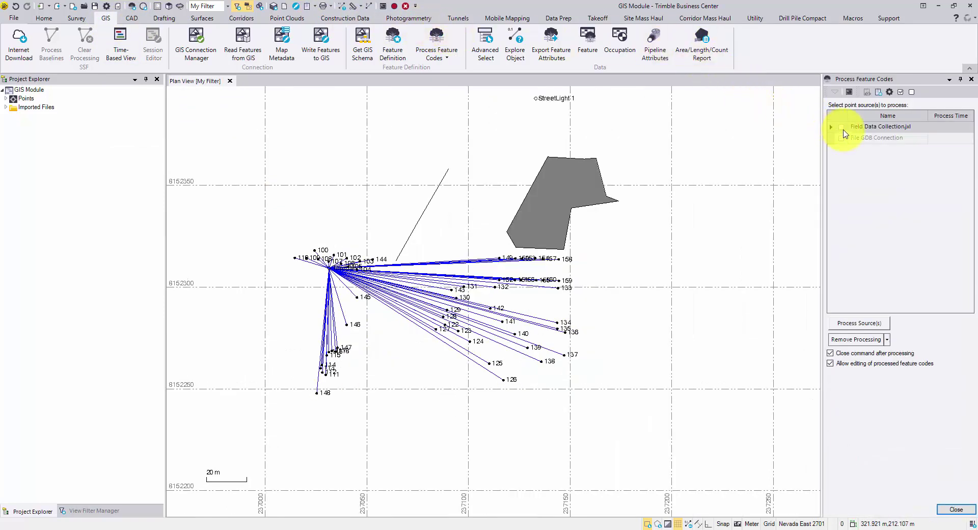
click(841, 127)
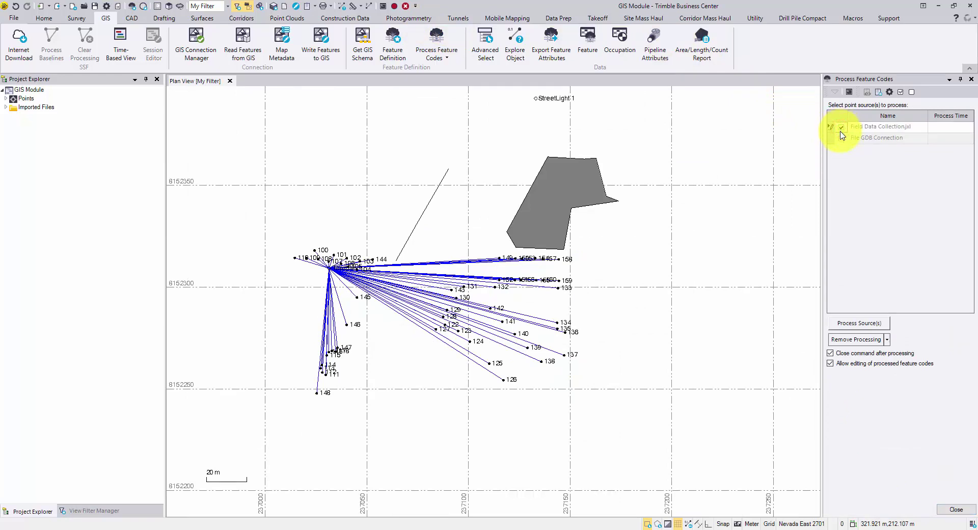
click(888, 322)
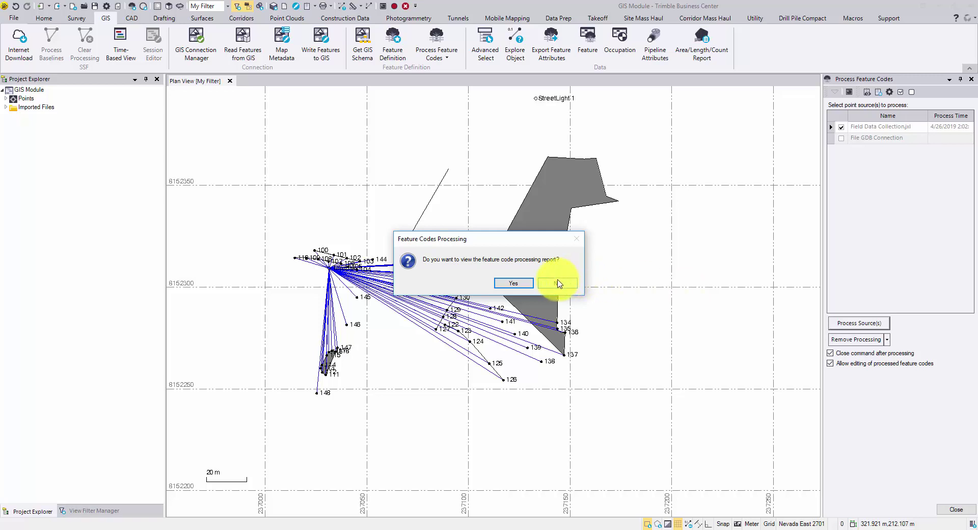
click(556, 284)
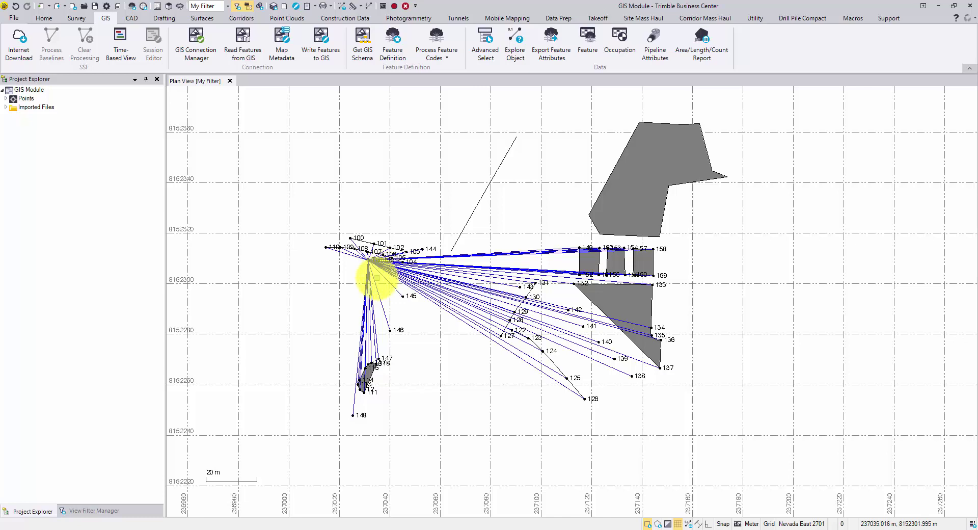
click(99, 511)
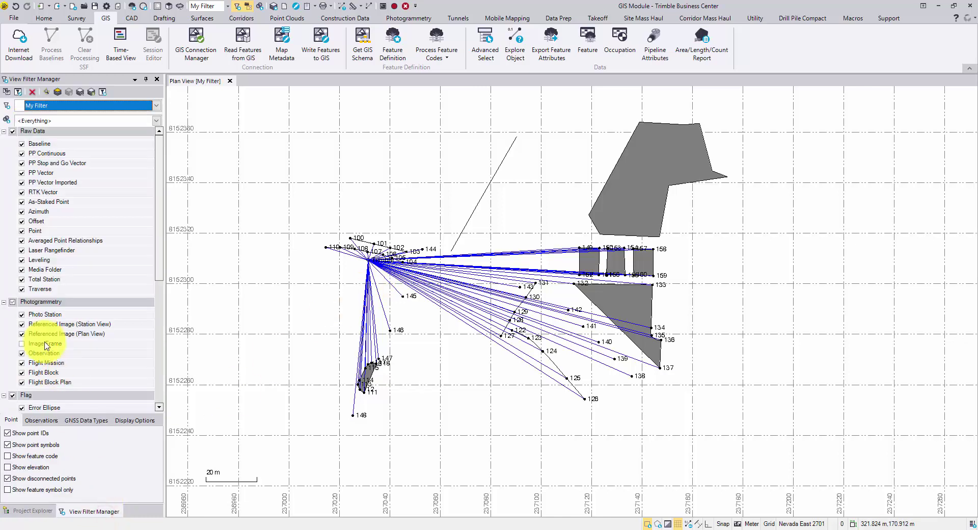
click(21, 192)
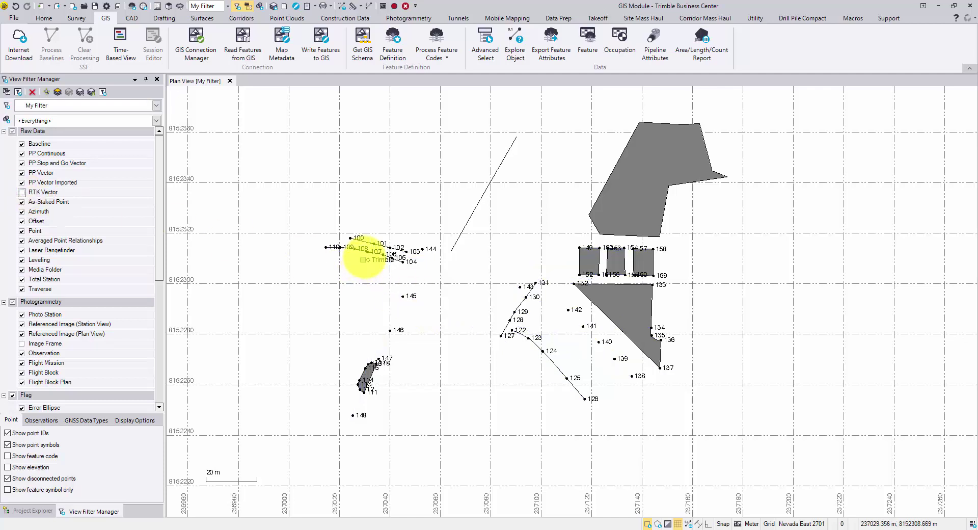
scroll(364, 260, up, 2)
right_click(361, 248)
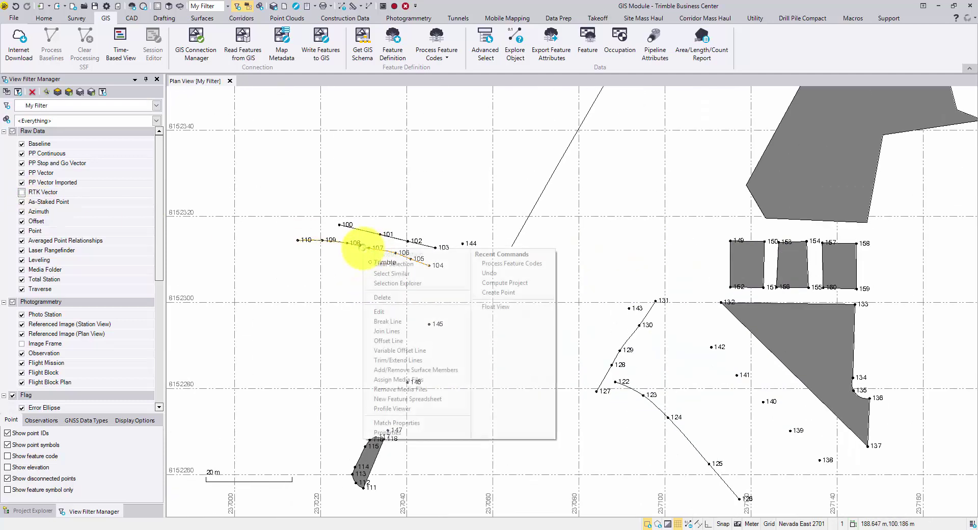
click(378, 431)
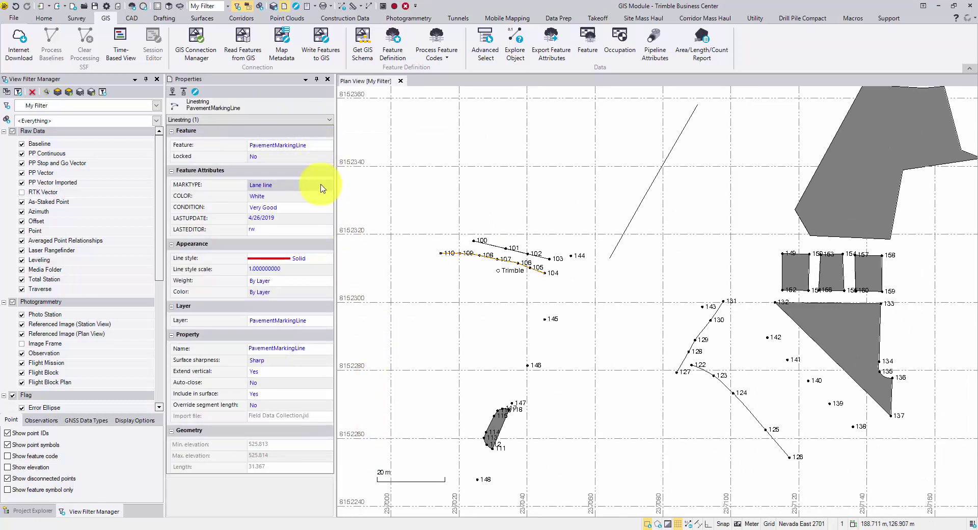
click(502, 428)
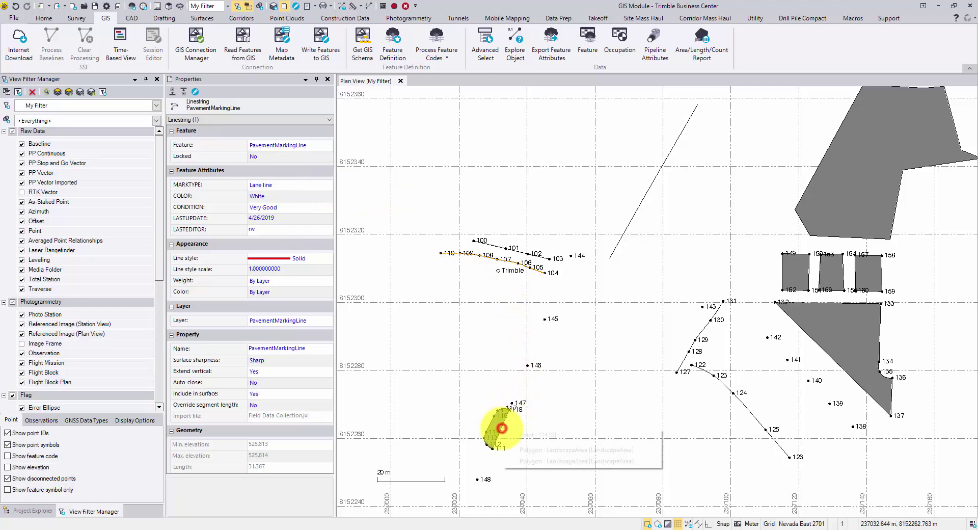
click(524, 450)
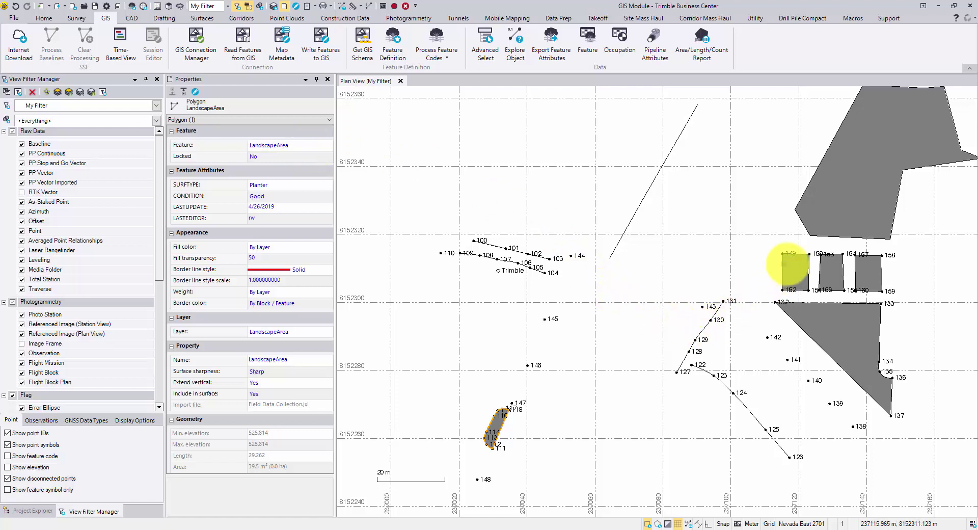
click(818, 307)
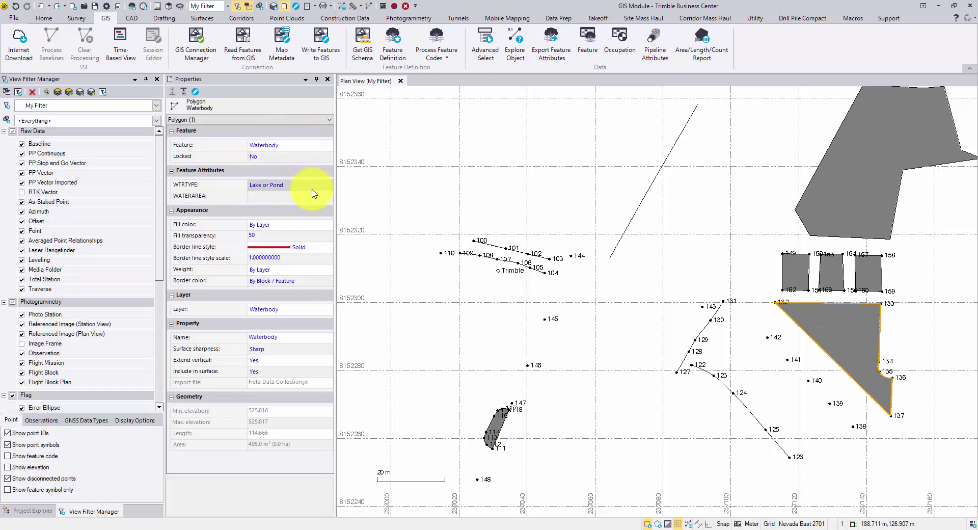
click(328, 80)
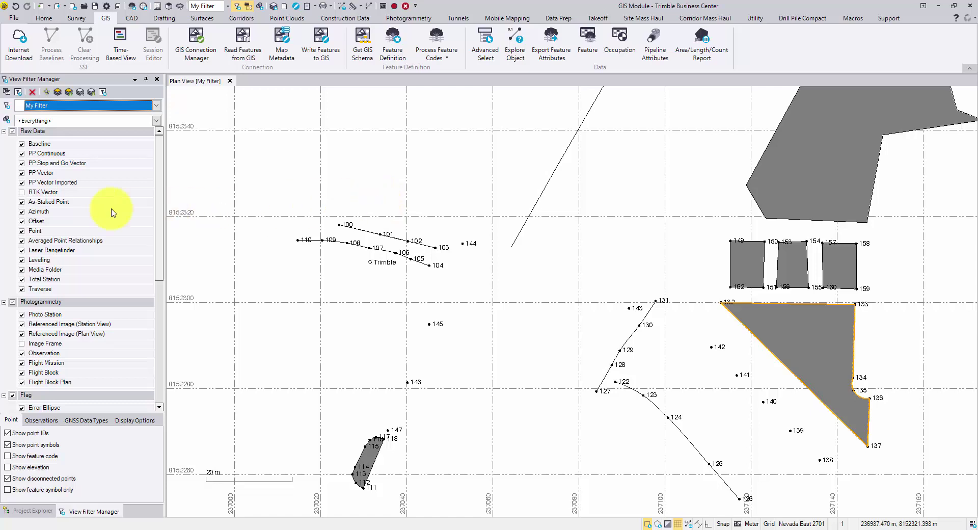
Step: Show RTK vectors and open vector 145's properties, scrolled down to its Statistics
click(22, 192)
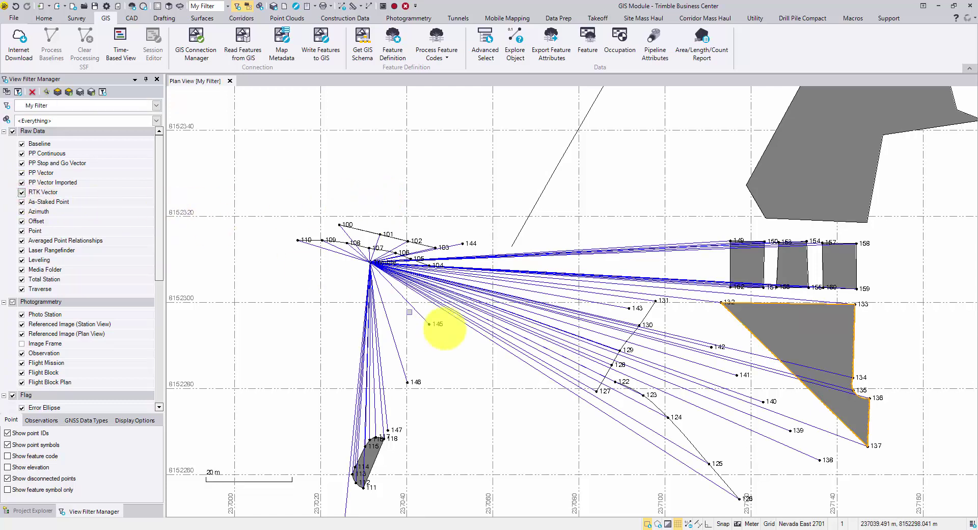
right_click(413, 308)
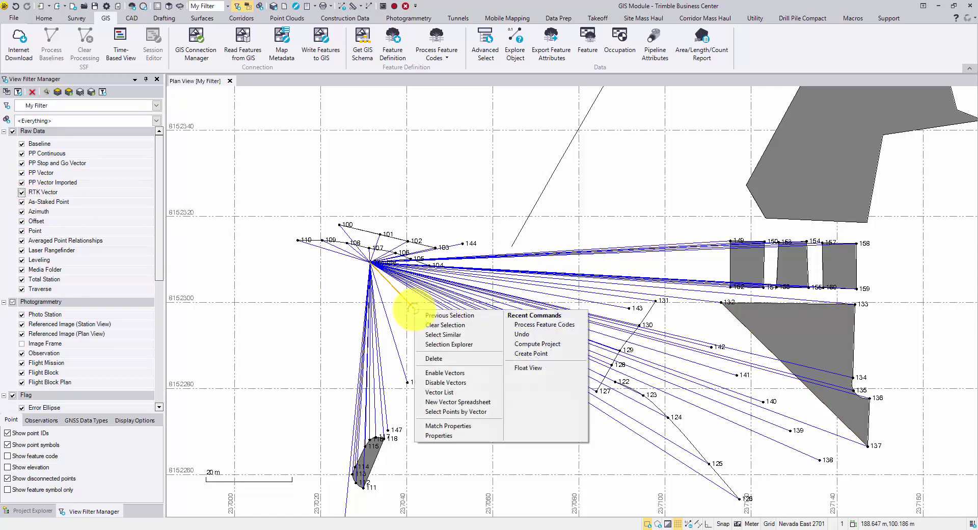
click(436, 438)
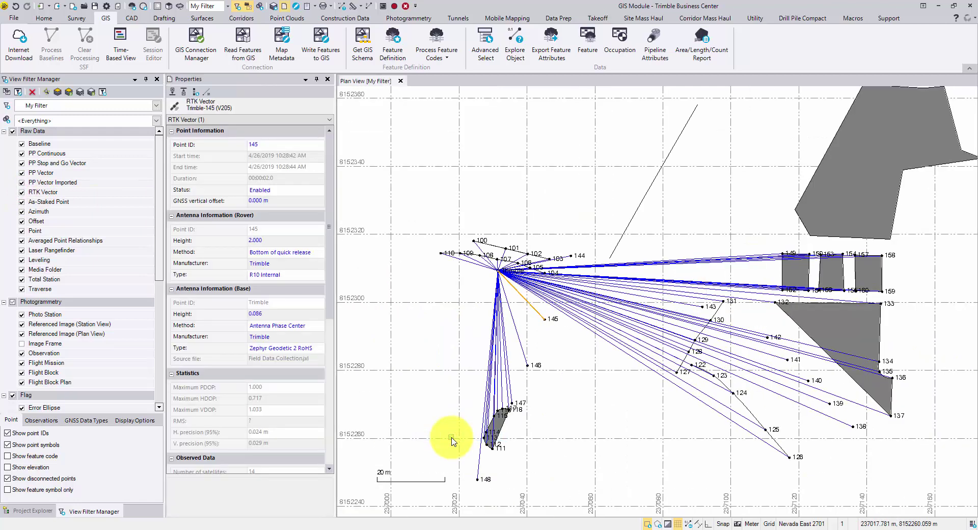
click(328, 268)
drag(328, 267, 331, 364)
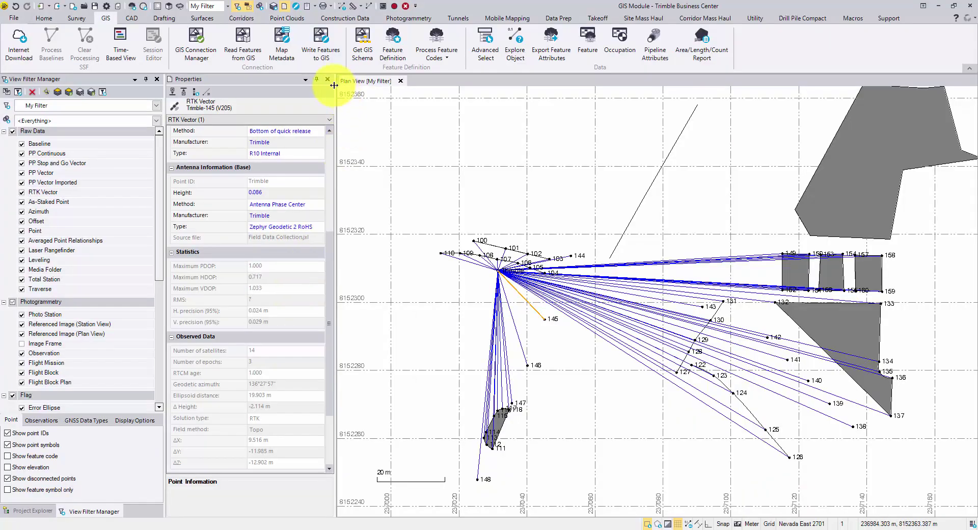
Step: Close the vector 145 Properties panel
click(329, 80)
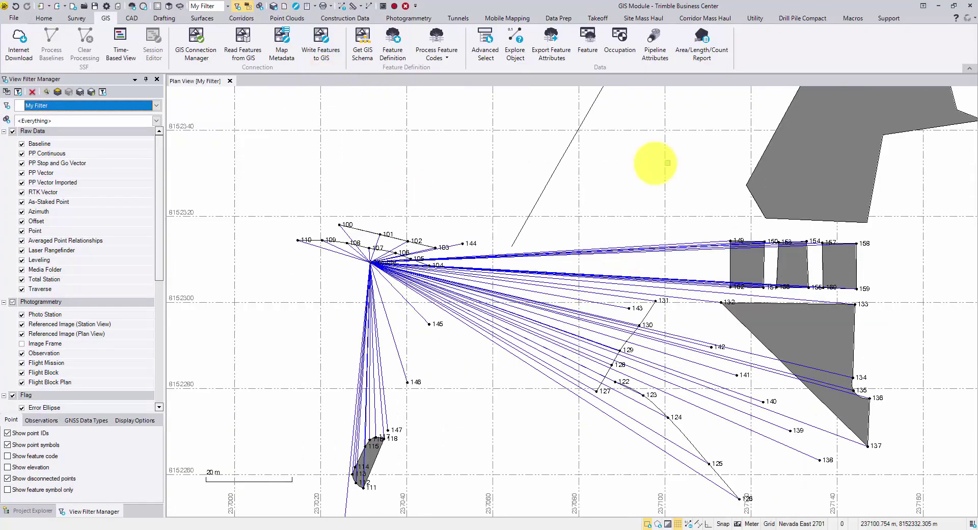
Step: Open Map Metadata to GIS with File GDB Connection as target and RTK Vector as object type
click(283, 51)
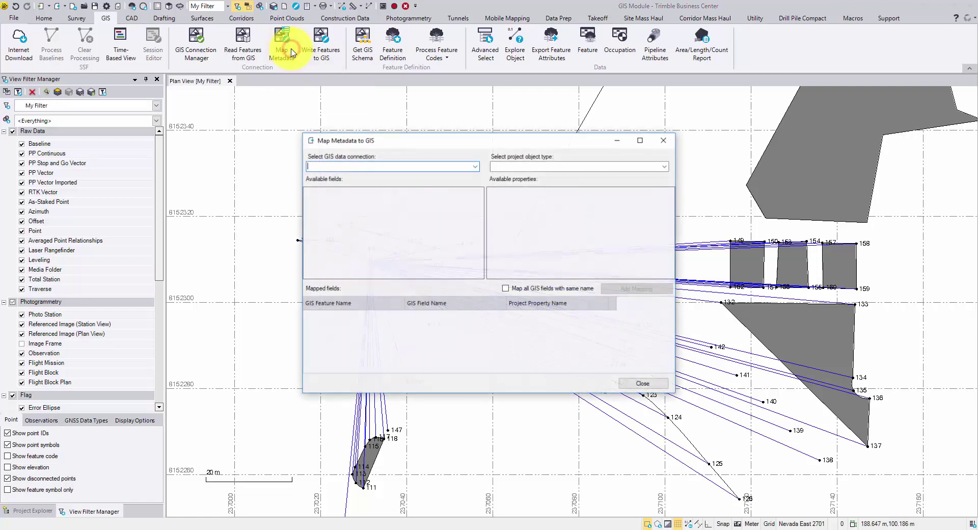
click(475, 167)
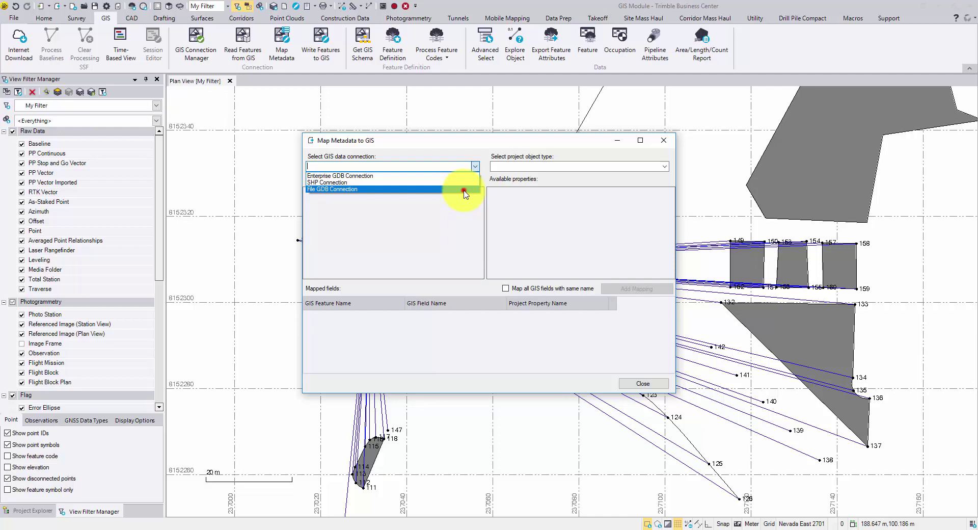
click(463, 191)
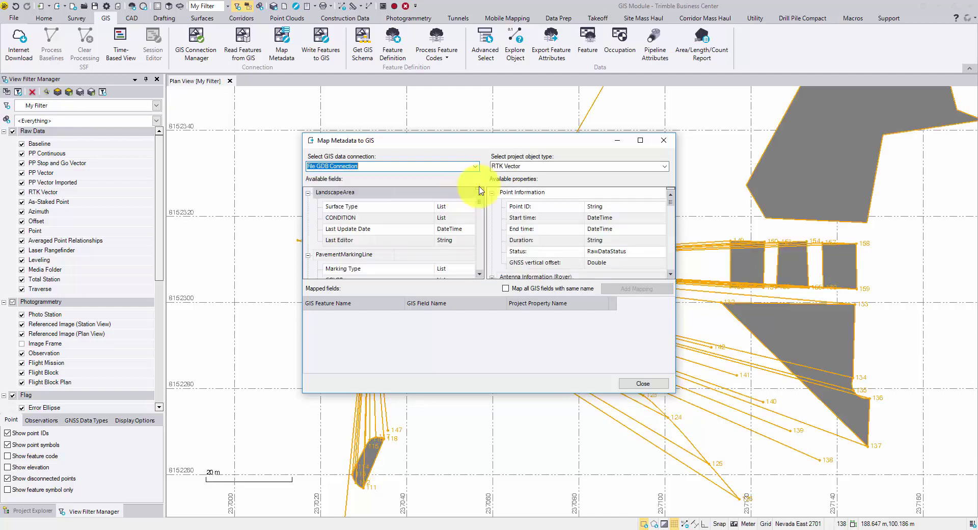
click(665, 168)
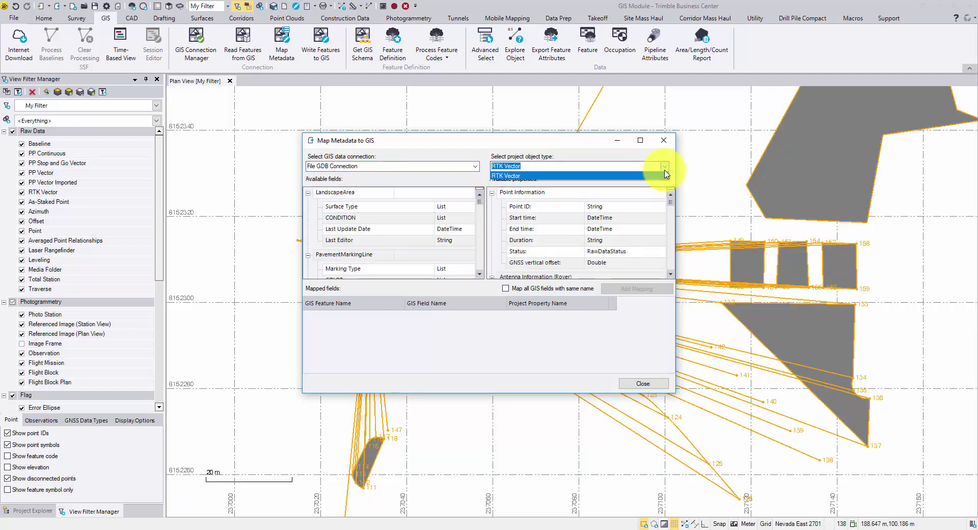
click(664, 170)
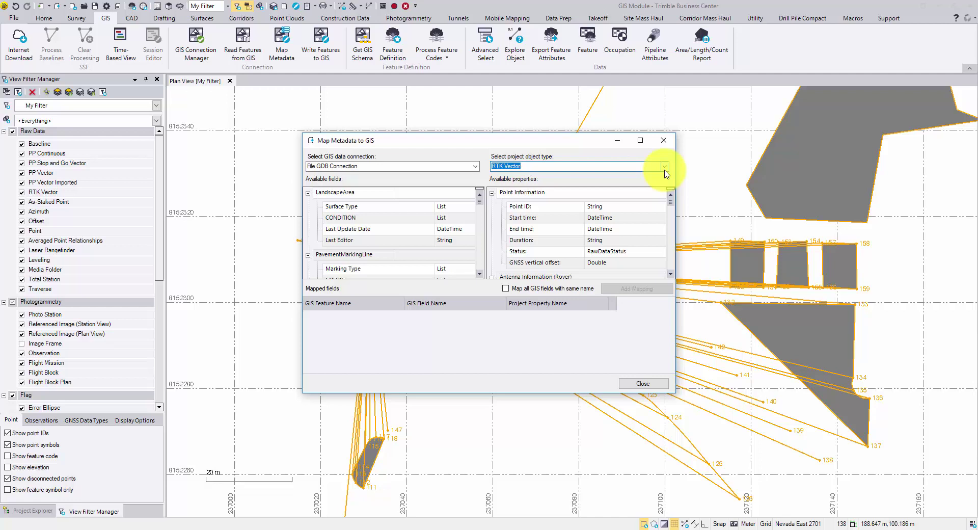
Step: Collapse the LandscapeArea and PavementMarkingLine groups and select the Signal PDOP field
click(307, 193)
click(308, 204)
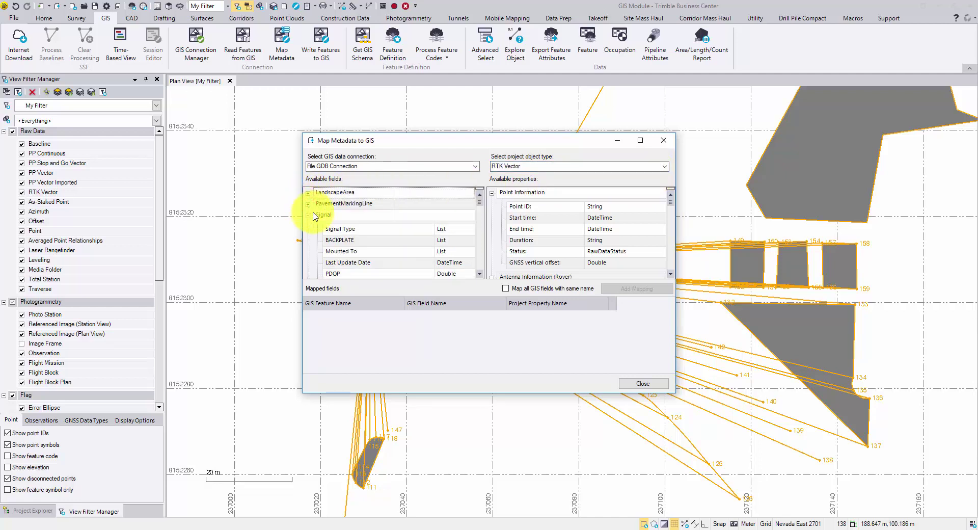
click(342, 216)
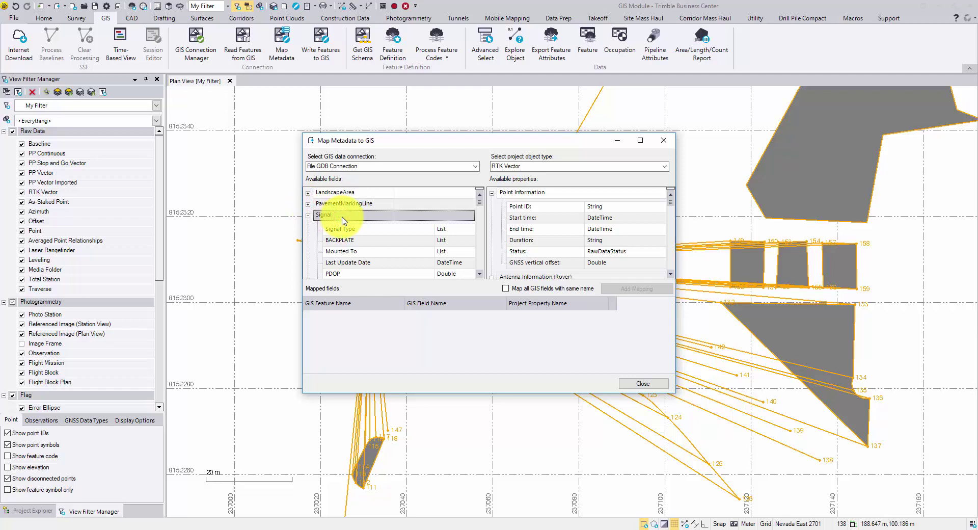
scroll(342, 220, down, 5)
scroll(343, 219, down, 4)
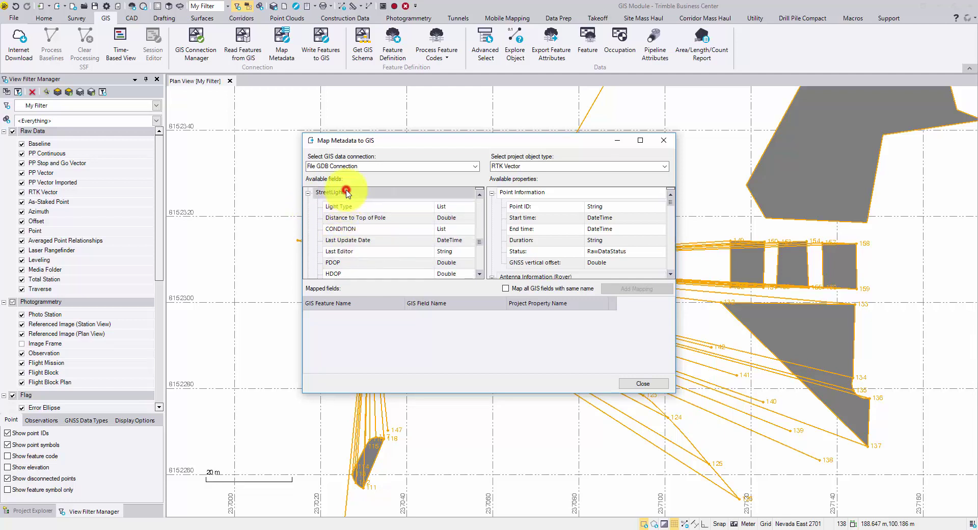
scroll(375, 251, down, 1)
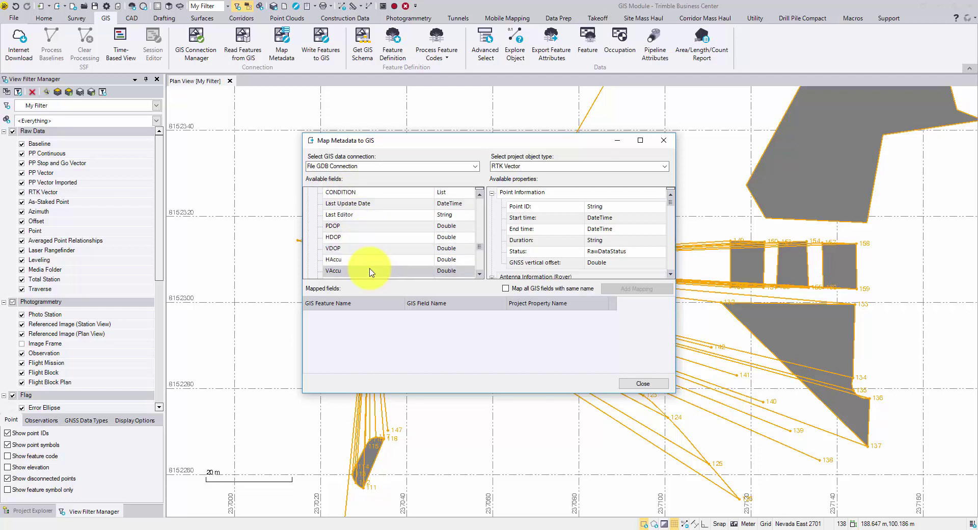
click(375, 227)
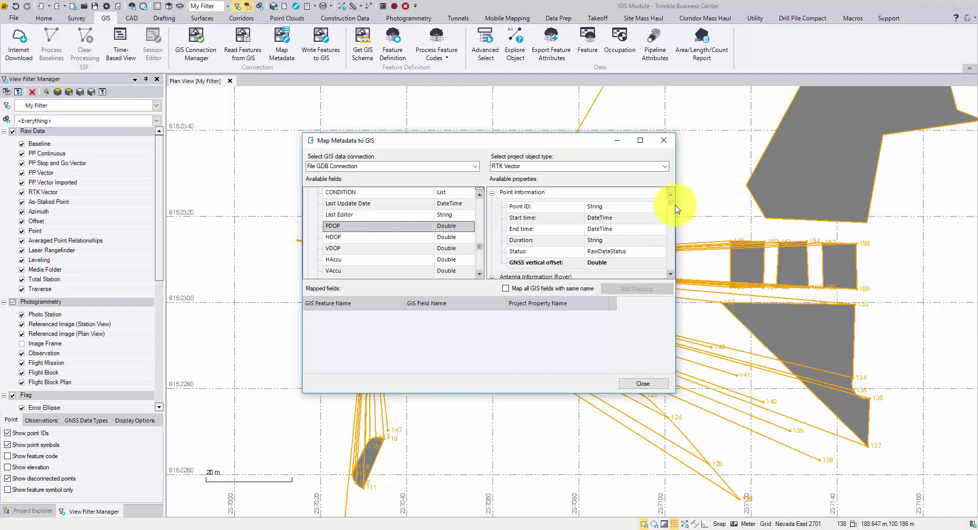
Step: Map PDOP to Maximum PDOP for all same-named fields in StreetLight and Signal
scroll(662, 212, down, 1)
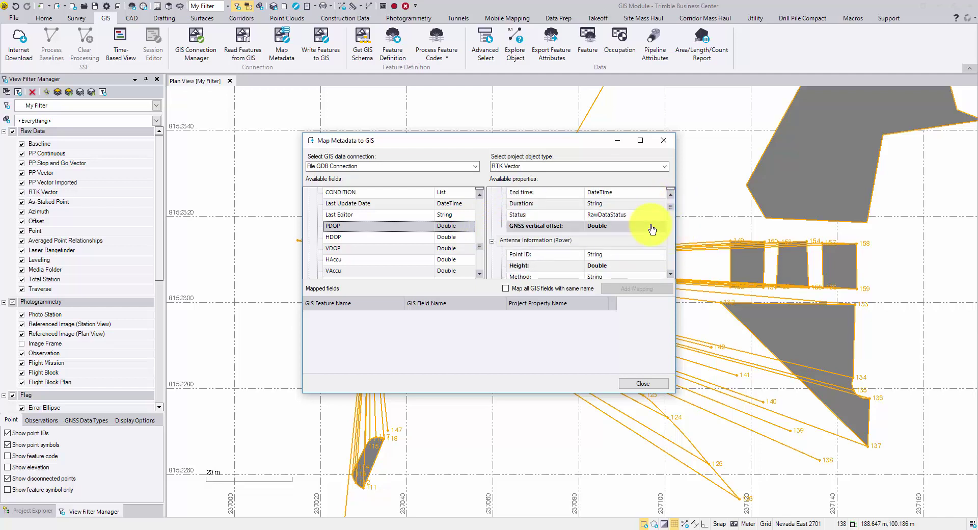
scroll(652, 230, down, 3)
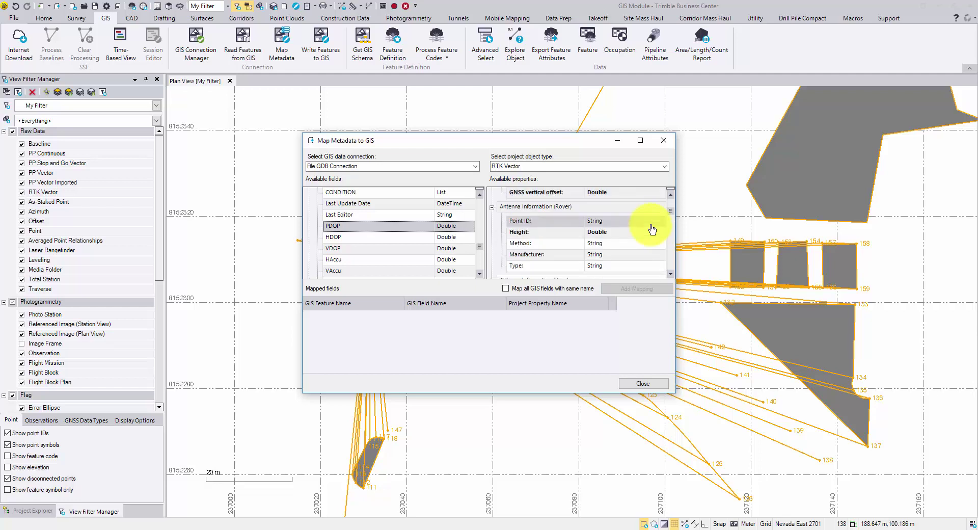
scroll(652, 229, down, 1)
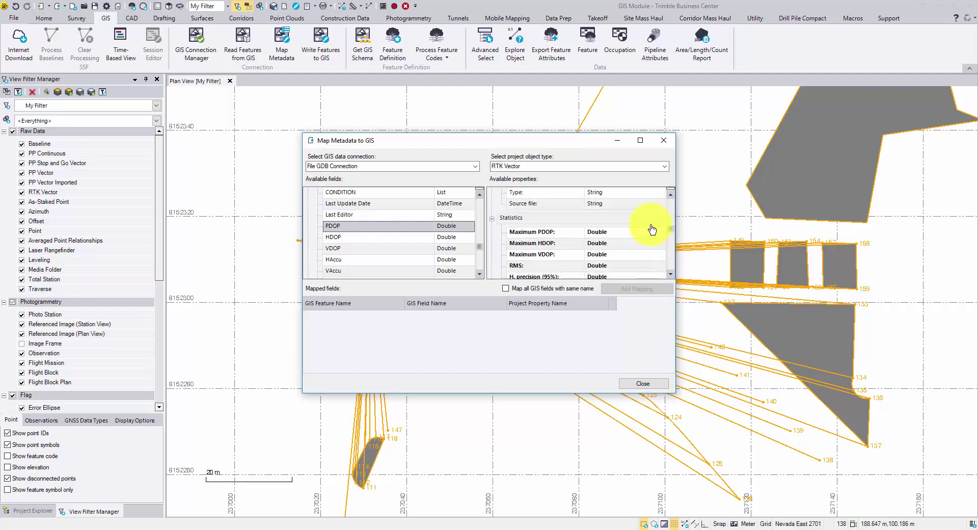
scroll(652, 229, down, 1)
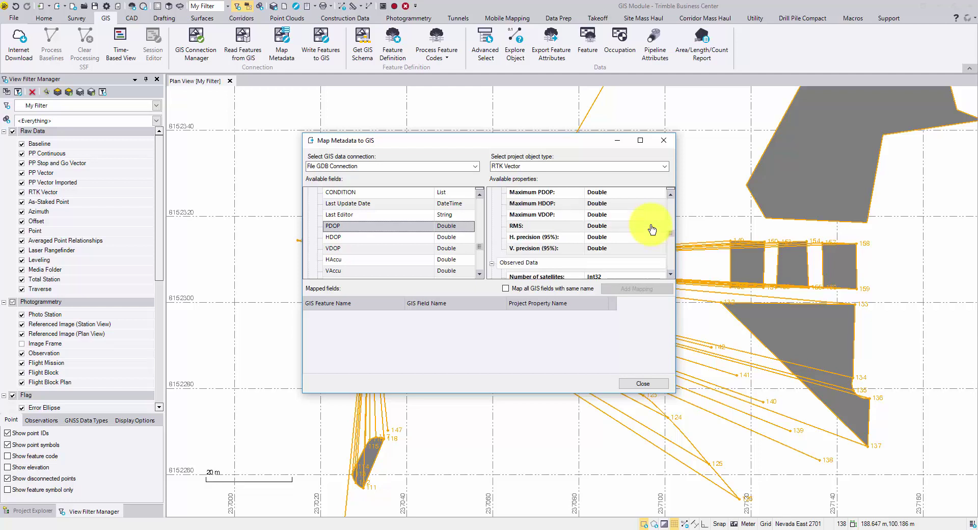
click(645, 197)
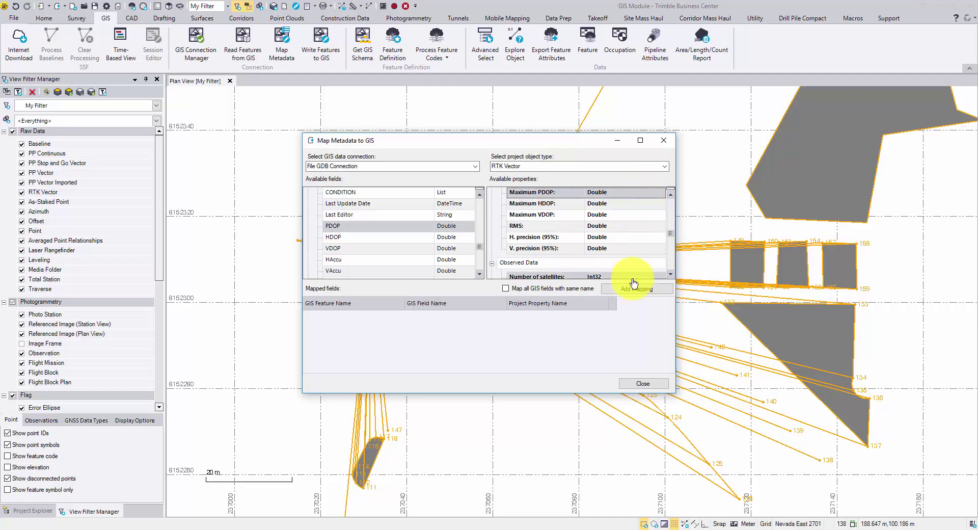
click(506, 290)
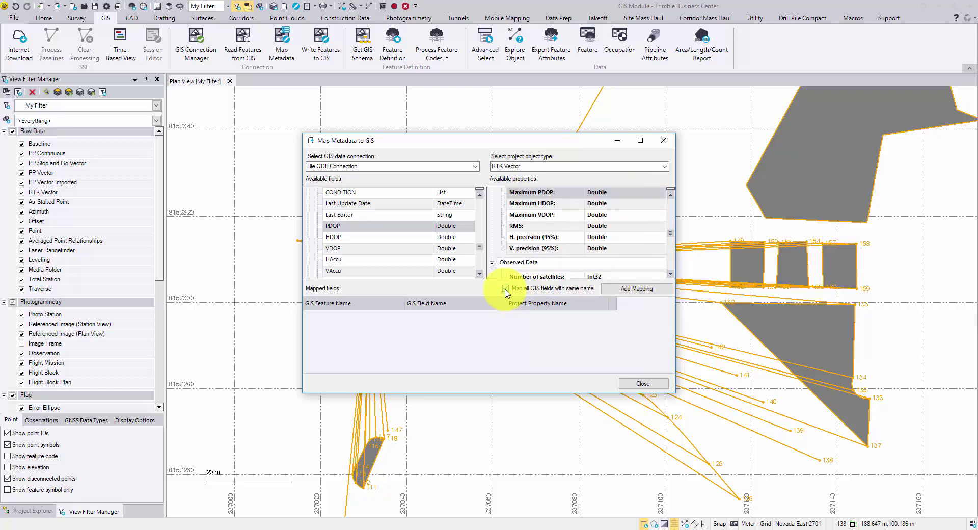
click(506, 288)
click(655, 295)
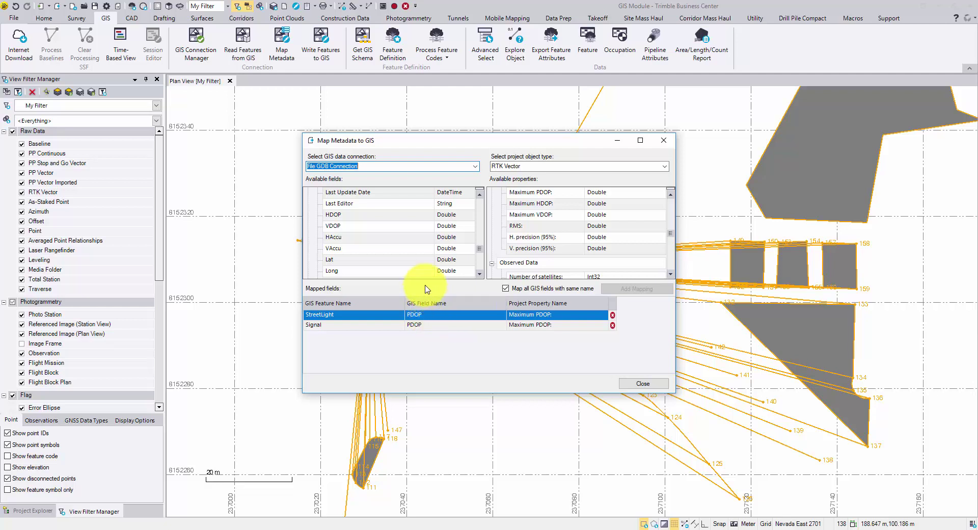
Step: Map HDOP to Maximum HDOP and VDOP to Maximum VDOP
click(364, 215)
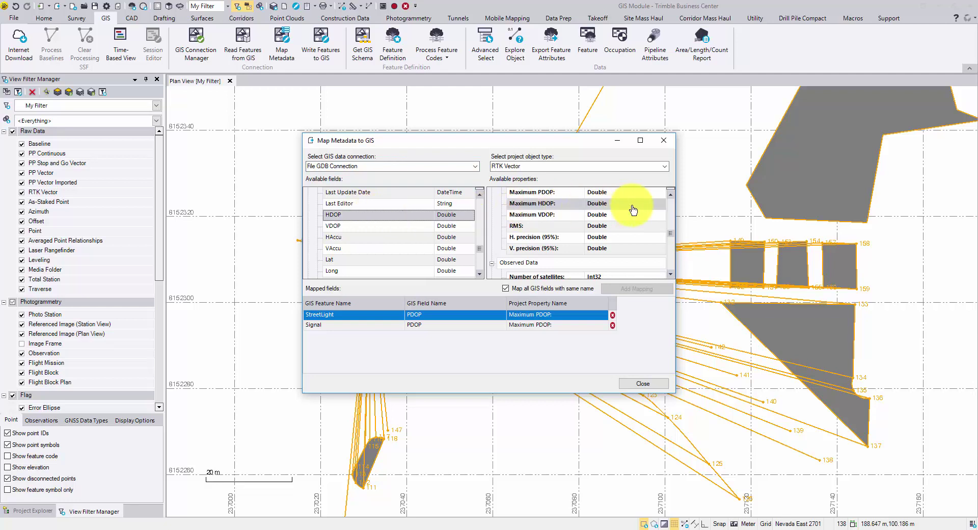
click(633, 203)
click(634, 289)
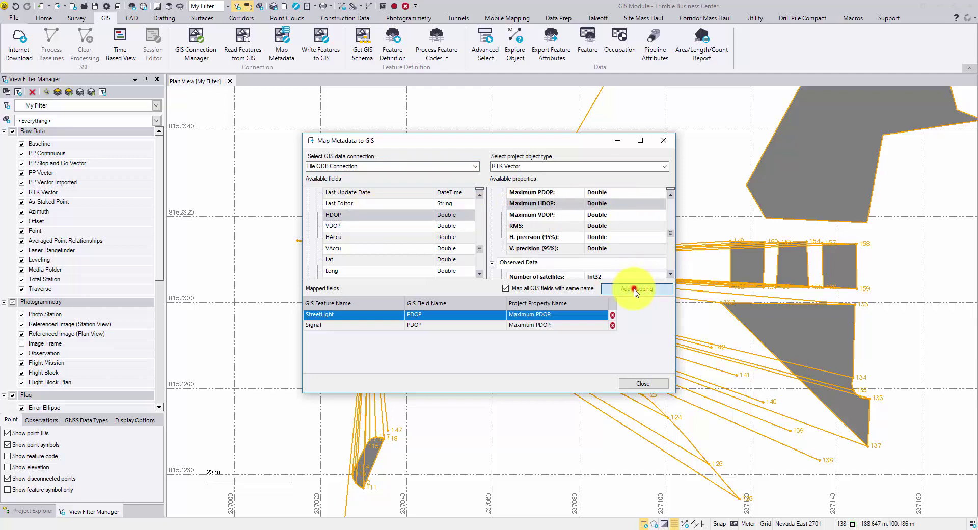
click(377, 204)
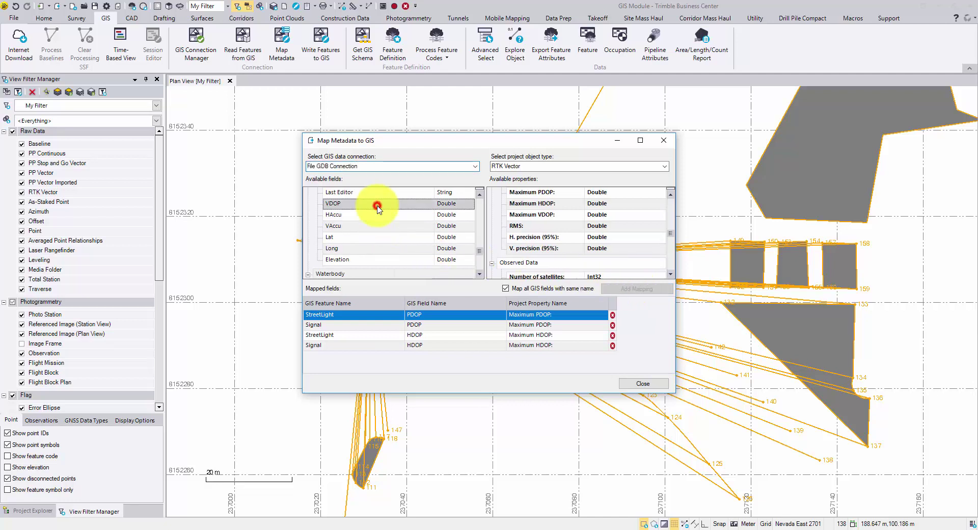
click(622, 213)
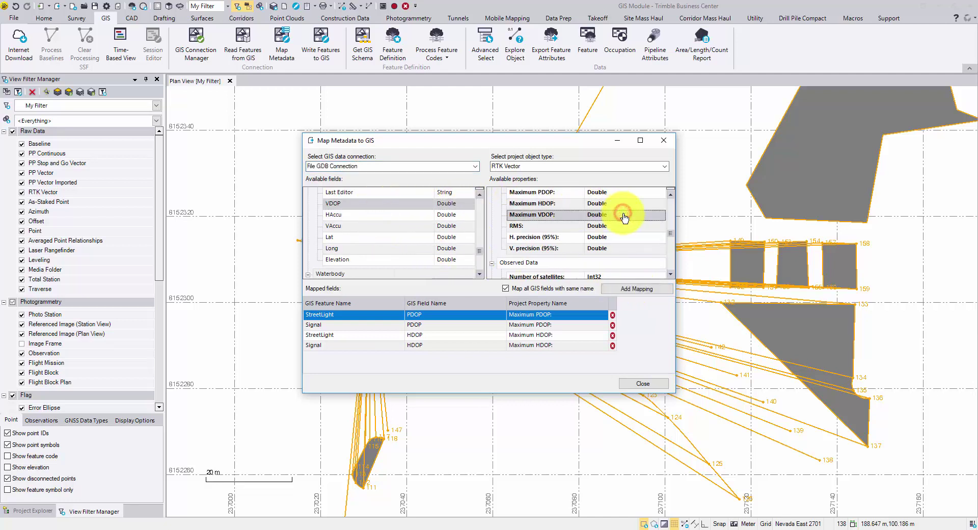
click(643, 289)
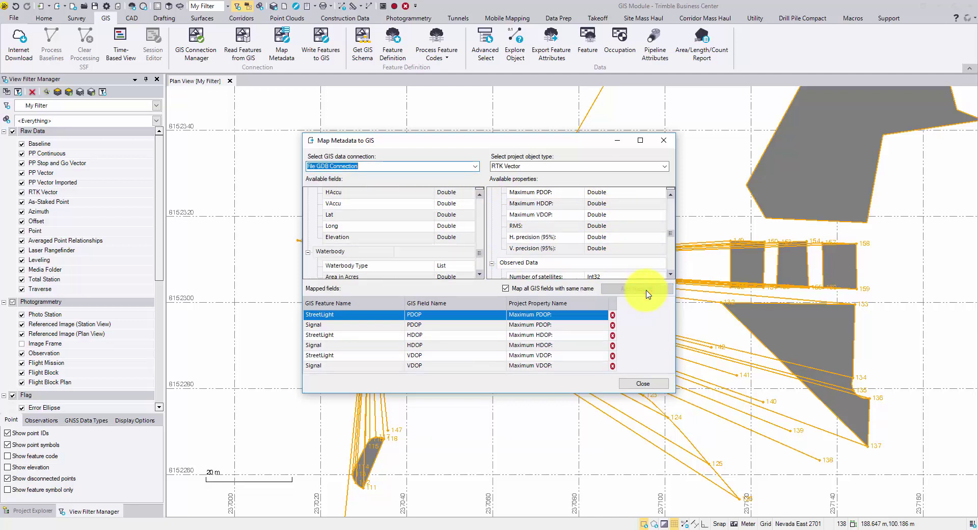
Step: Map HAccu and VAccu to horizontal and vertical 95% precision, then close the dialog
scroll(415, 209, up, 1)
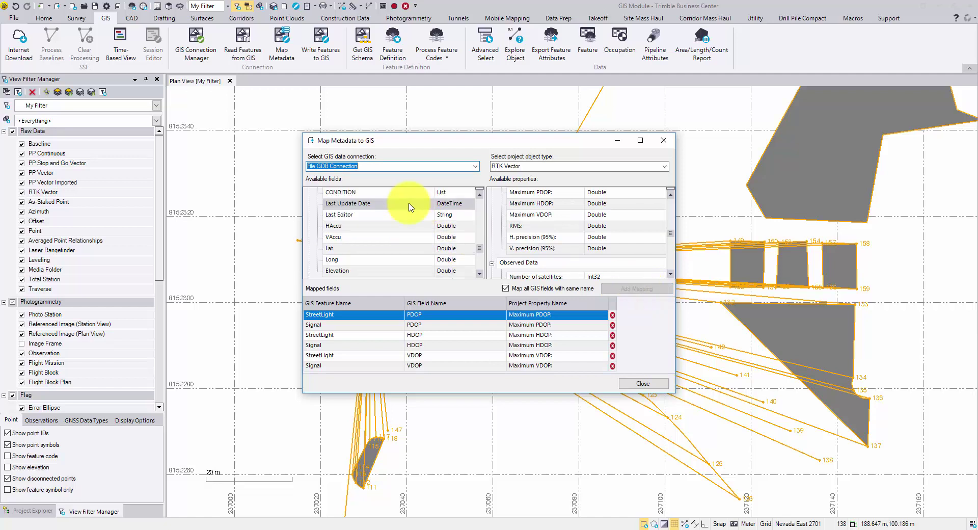
click(382, 228)
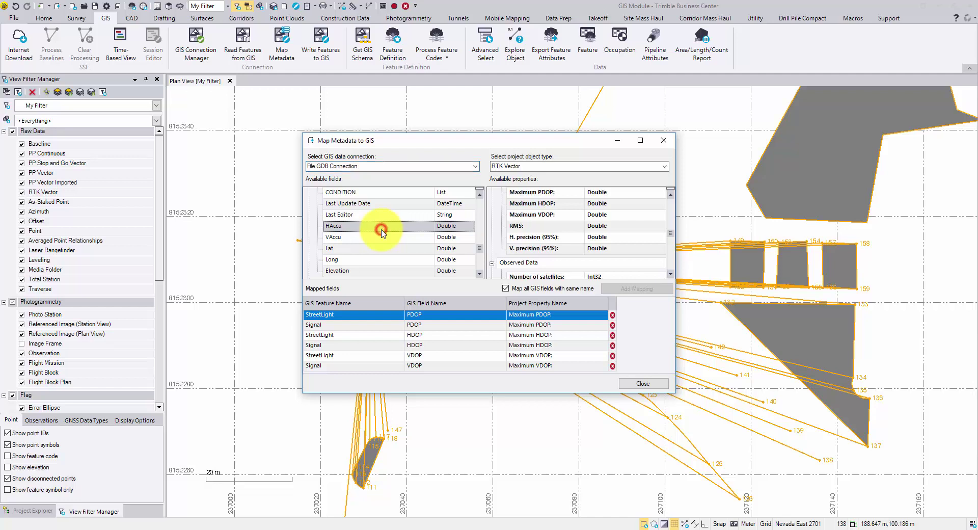
click(620, 238)
click(636, 287)
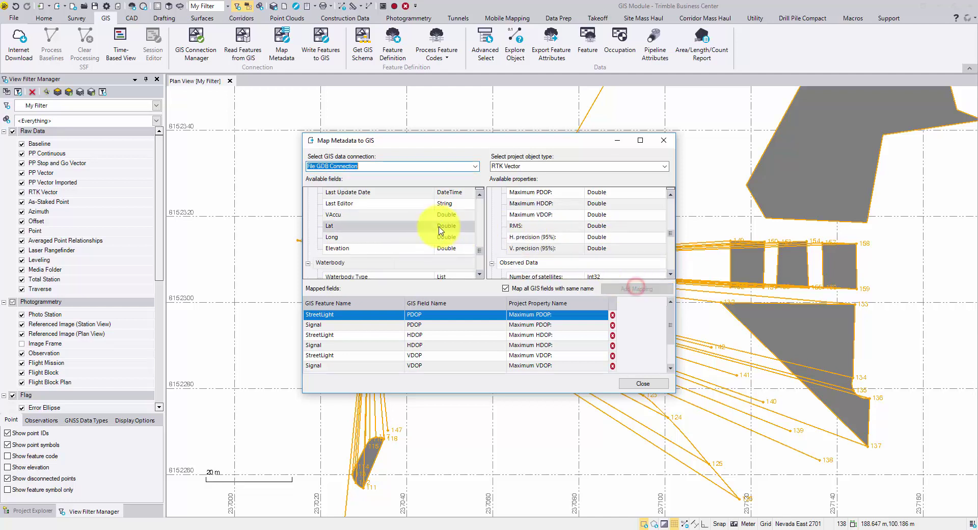
click(400, 215)
click(606, 248)
click(636, 288)
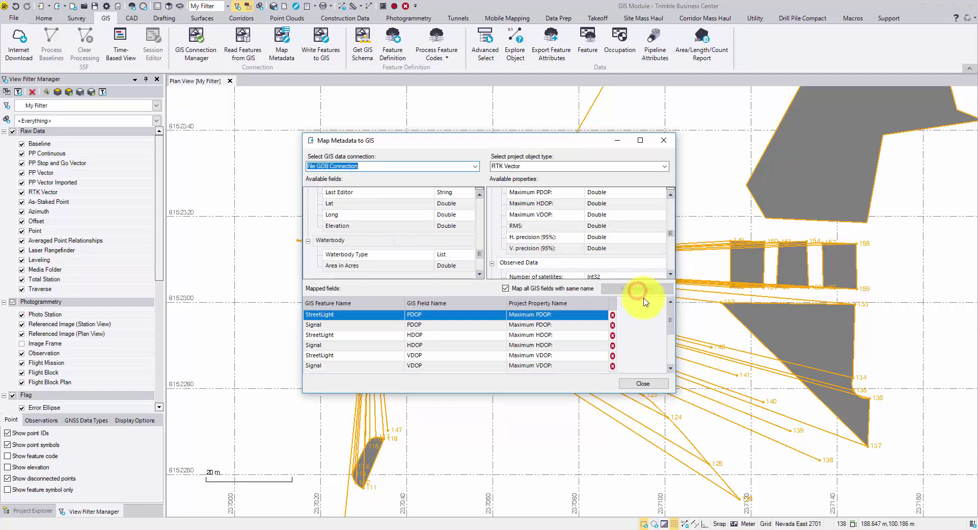
drag(670, 319, 671, 347)
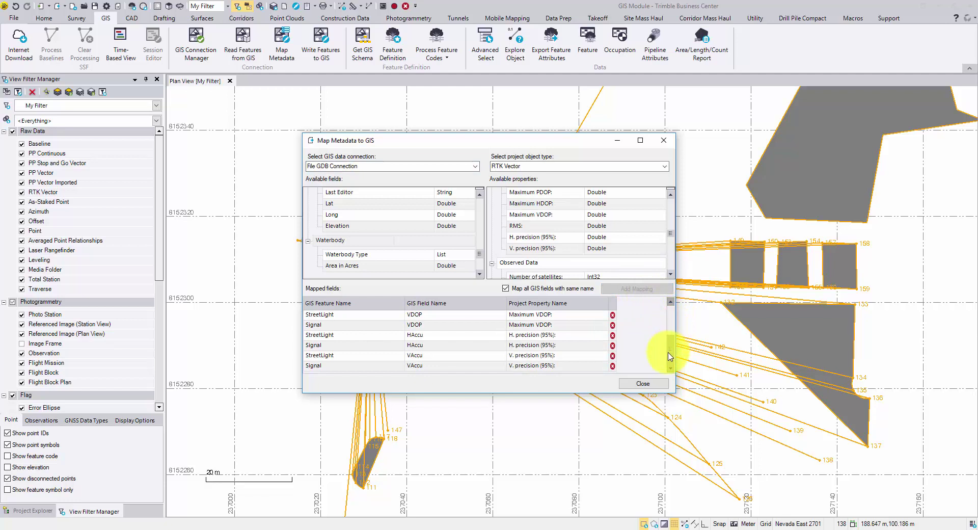
click(649, 385)
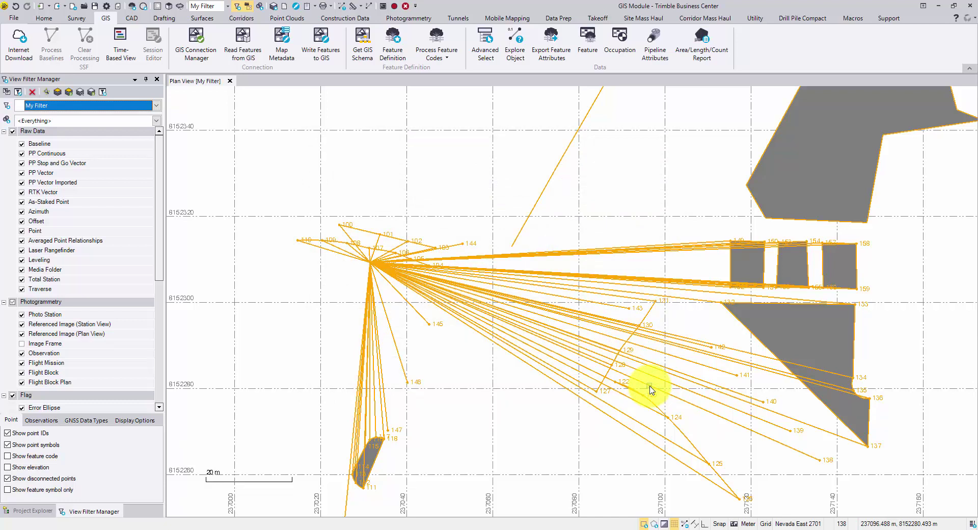
Step: Write the 138 selected features to the File GDB Connection and generate the write report
scroll(650, 389, down, 2)
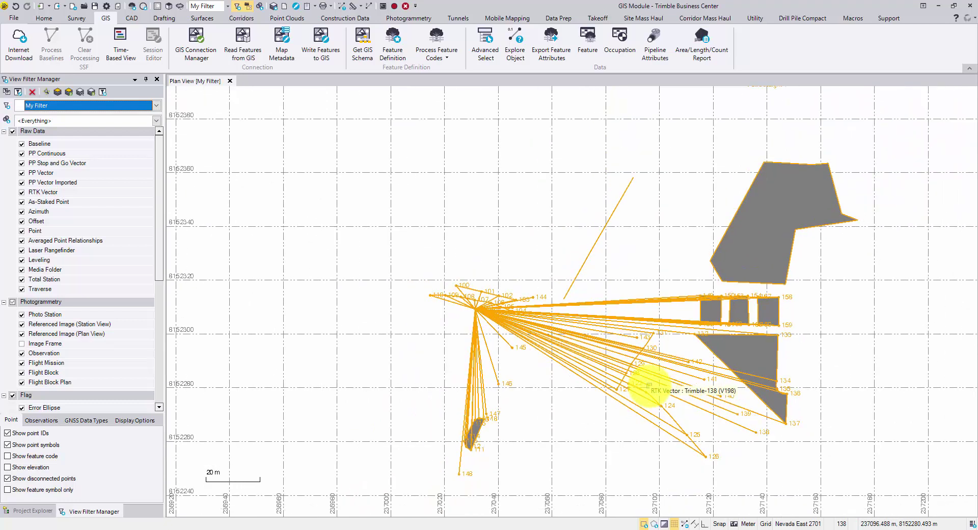
click(321, 46)
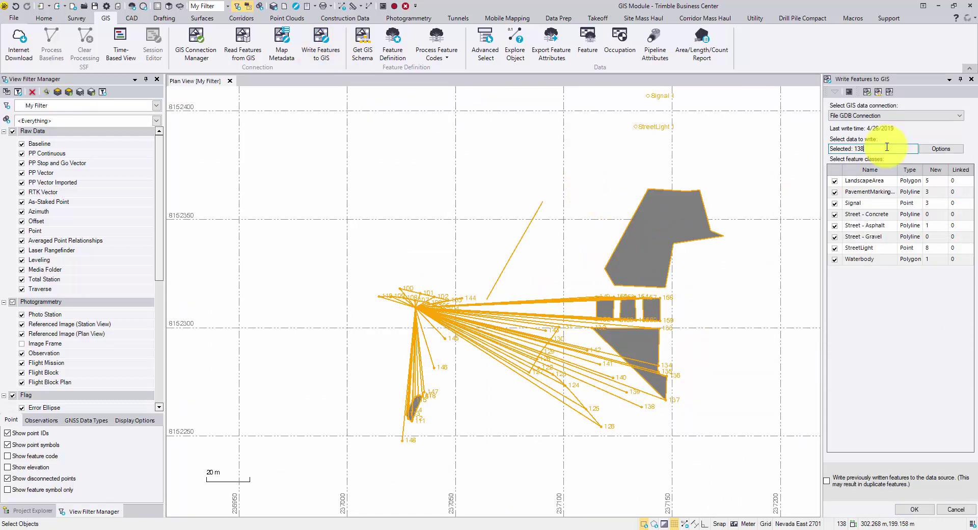
click(887, 147)
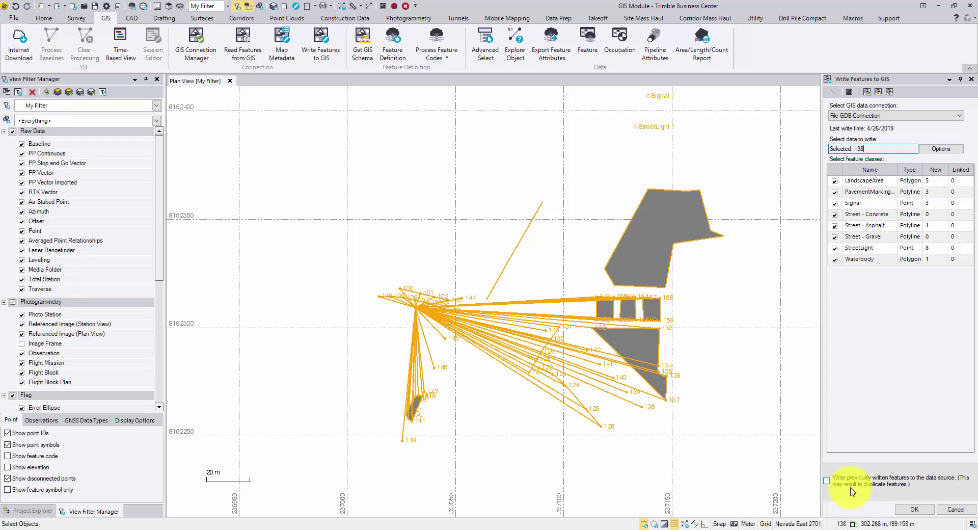
click(924, 510)
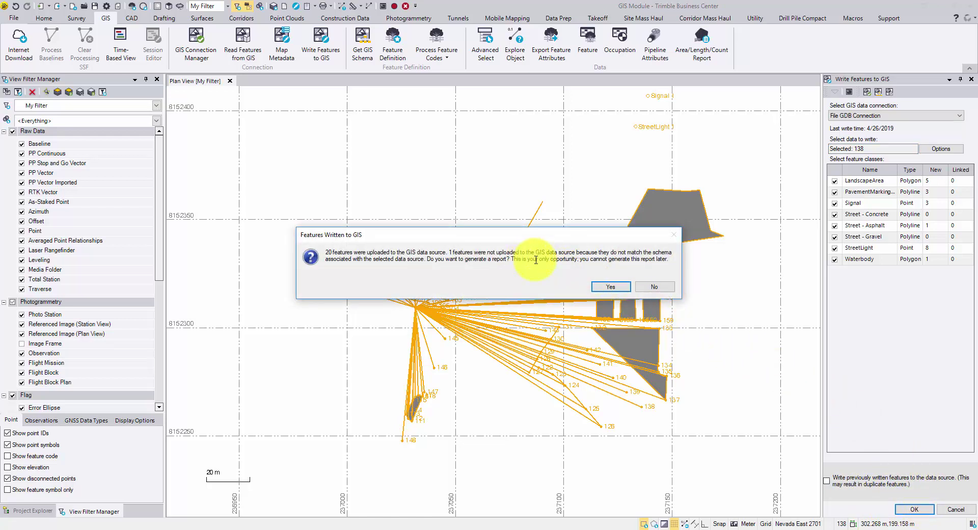
click(609, 288)
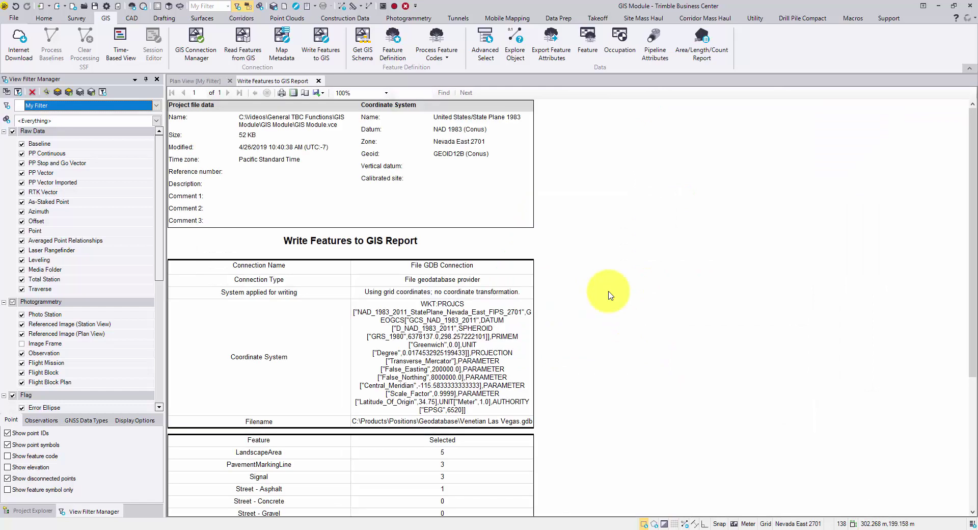
Step: Scroll through the Write Features to GIS Report showing 20 succeeded and 1 failed, then close it
scroll(527, 333, down, 1)
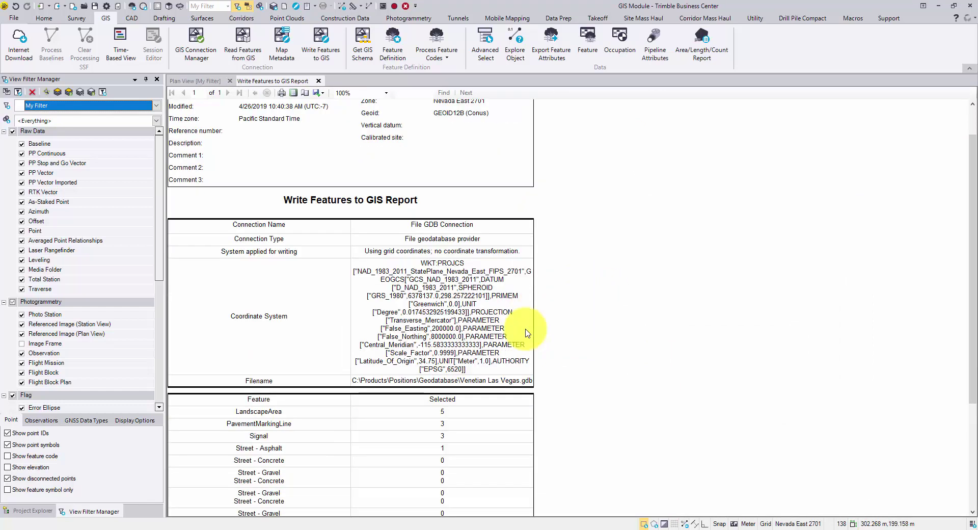
scroll(527, 332, down, 1)
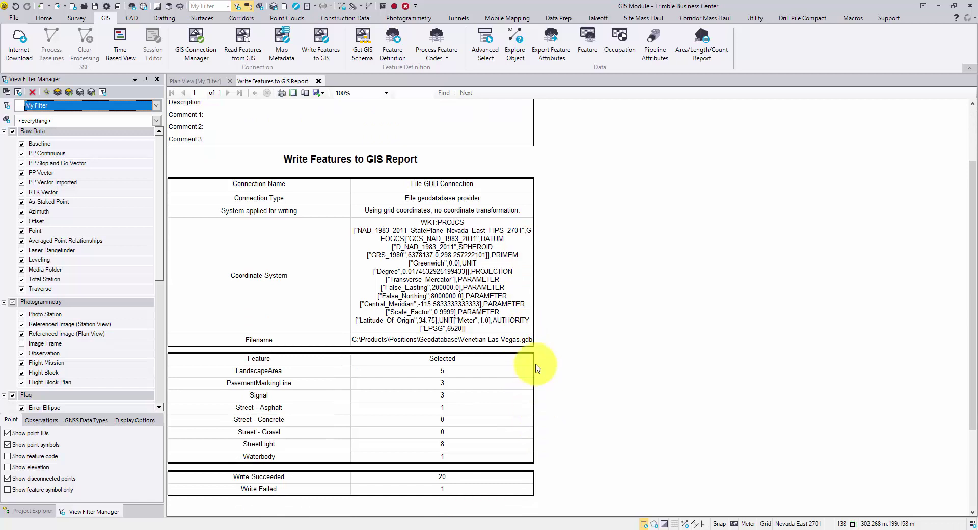
scroll(381, 128, down, 3)
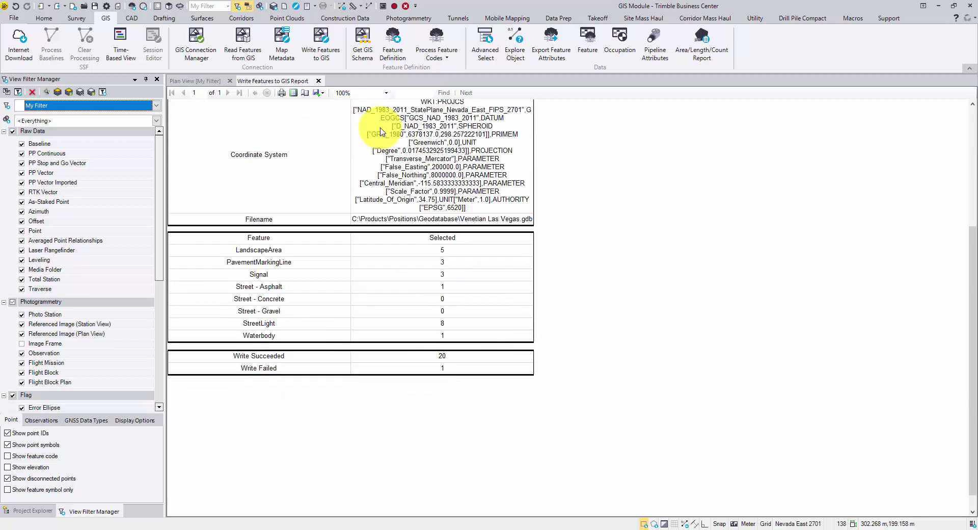
click(319, 81)
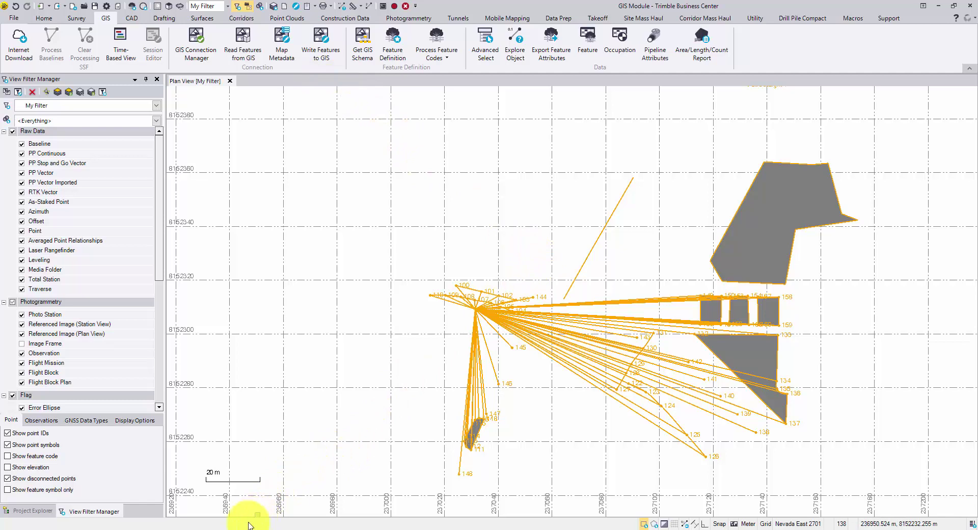
key(alt+Tab)
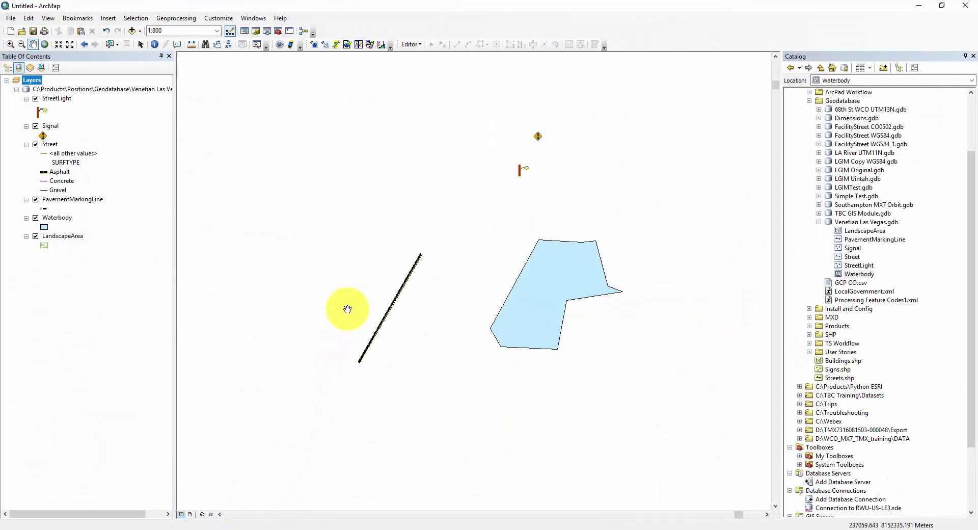
Step: Refresh the ArcMap view so the newly written features draw, and centre them on the map
click(52, 21)
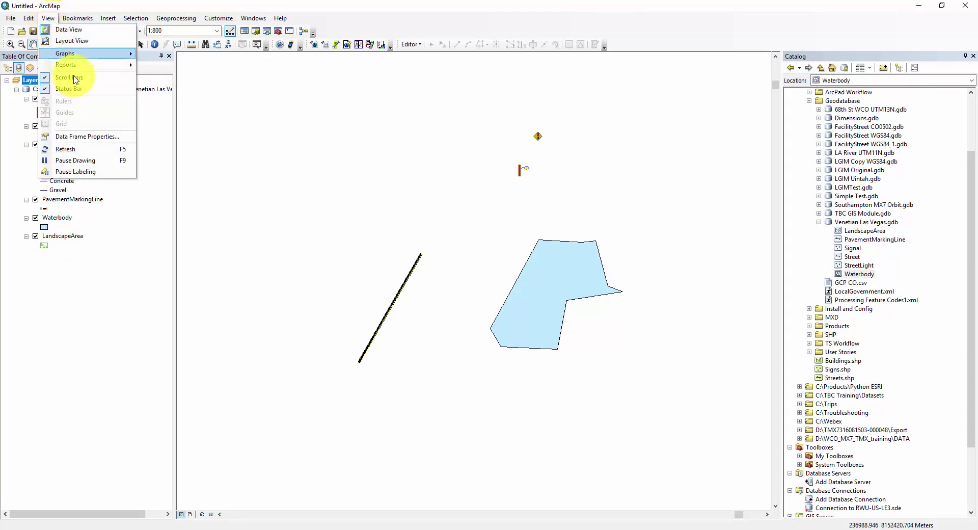
click(86, 150)
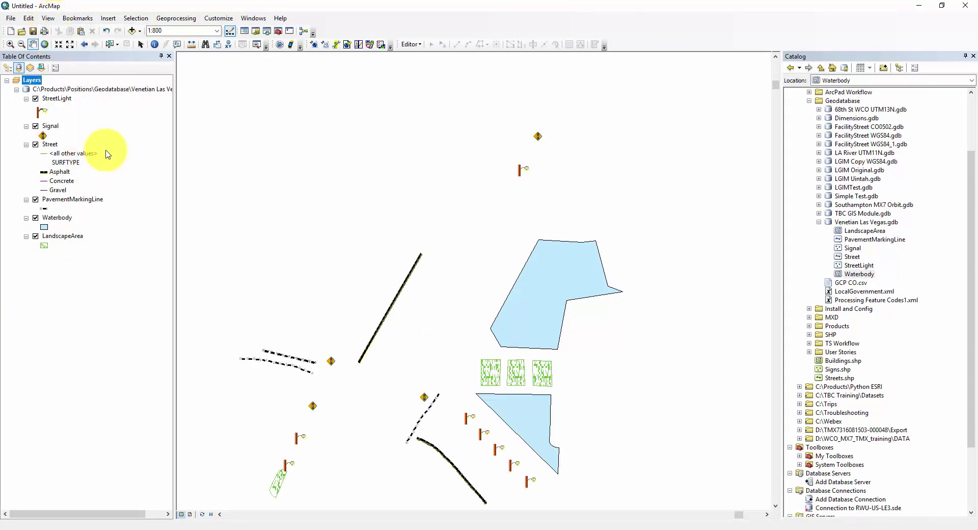
drag(344, 322, 400, 202)
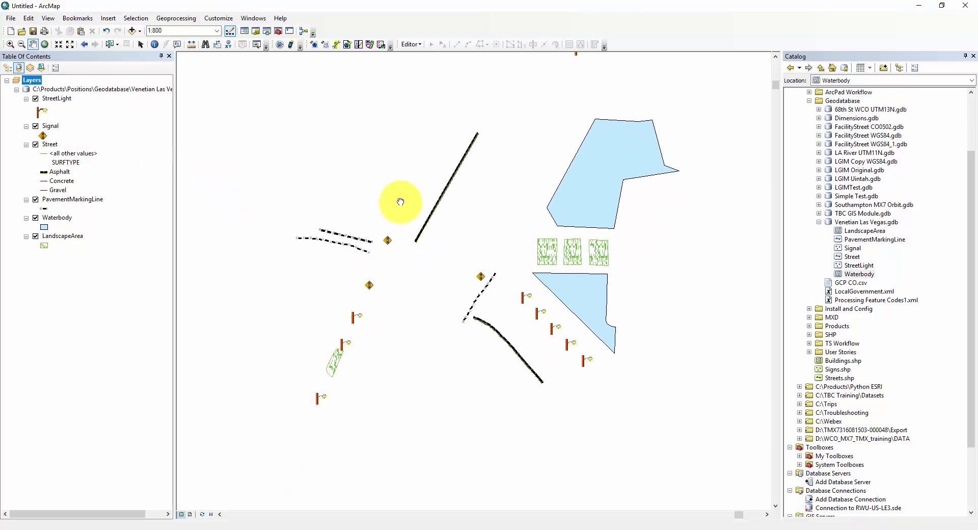
drag(485, 380, 508, 385)
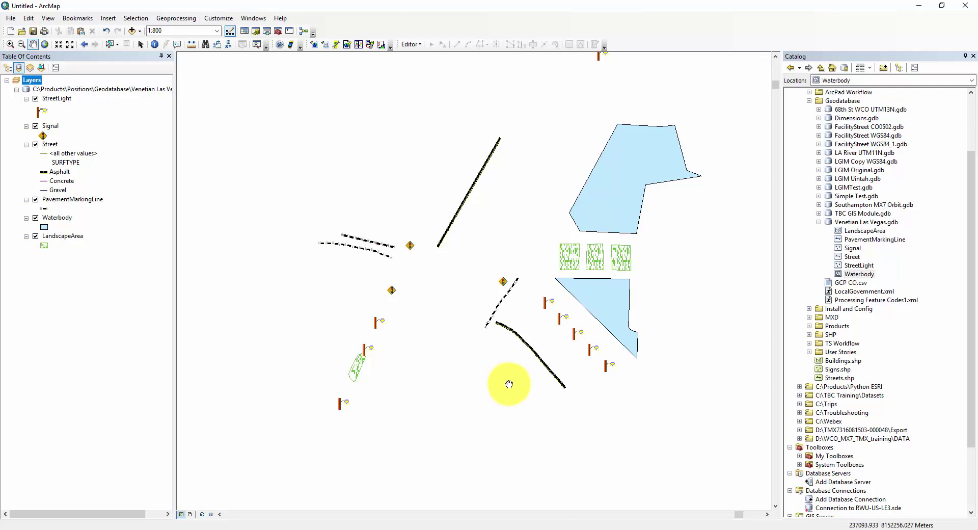
Step: Identify the green LandscapeArea polygon and review its SHAPE, Condition and Last Update Date attributes
click(155, 46)
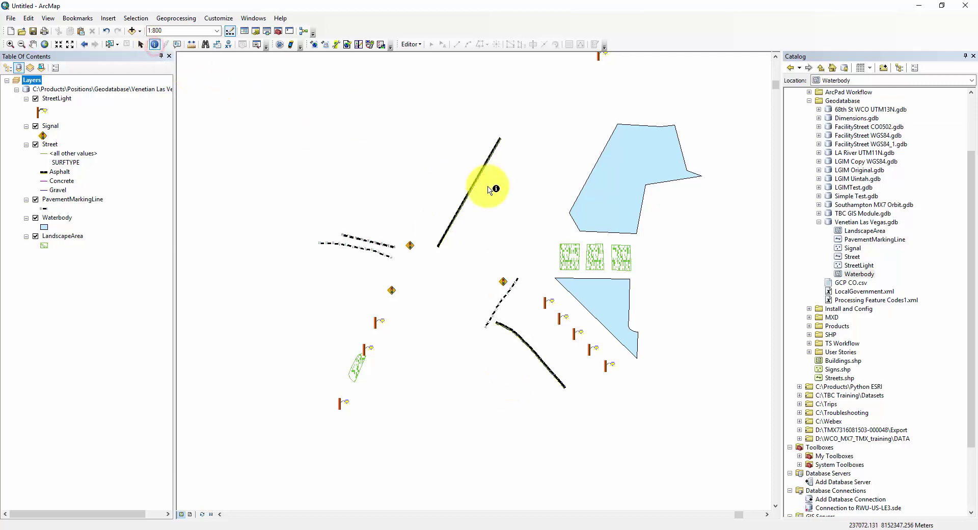
click(562, 260)
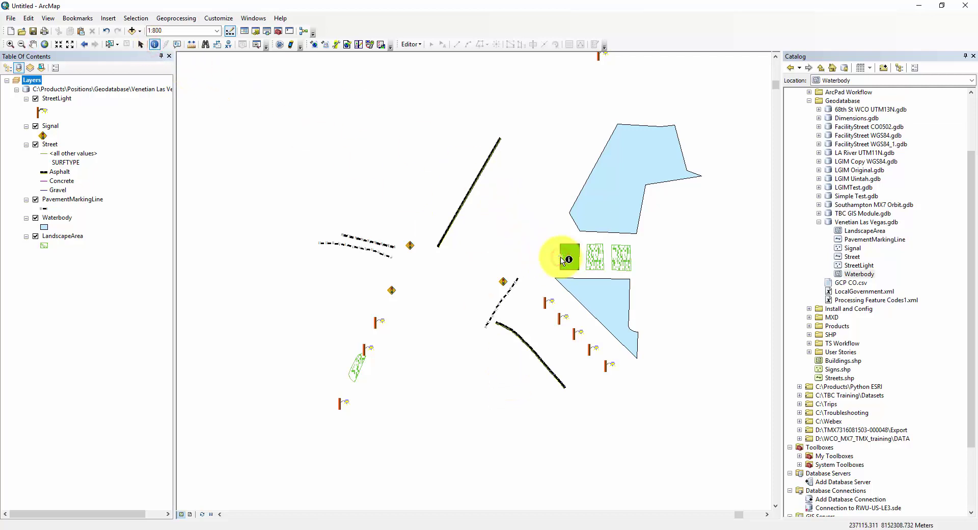
click(305, 130)
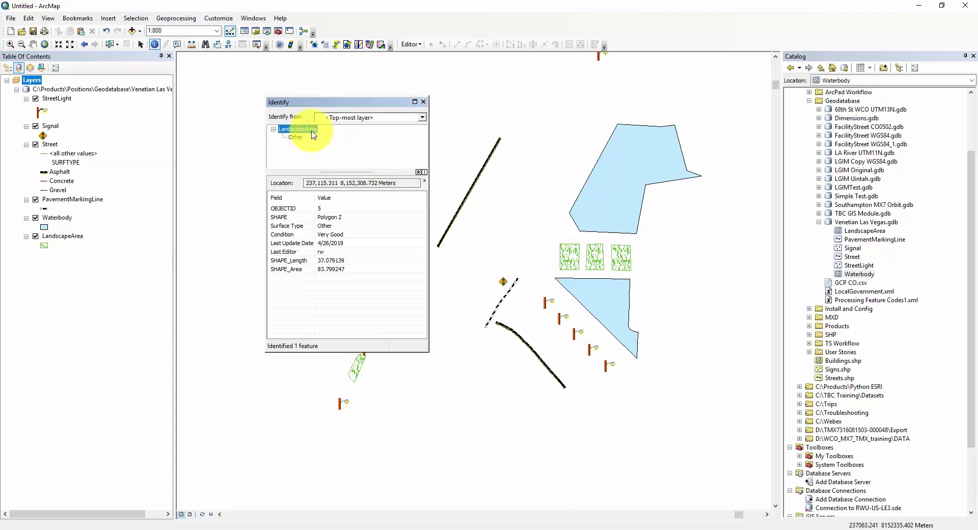
click(362, 218)
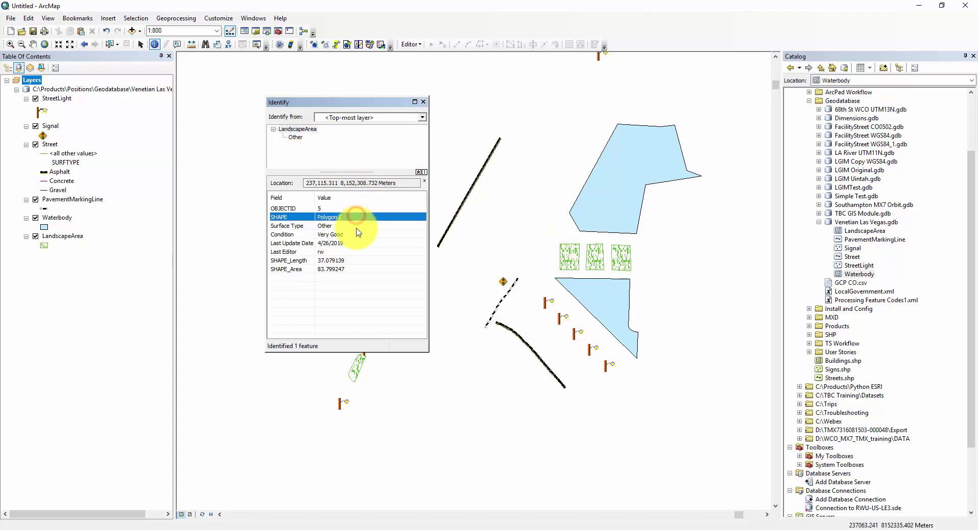
click(356, 234)
click(356, 243)
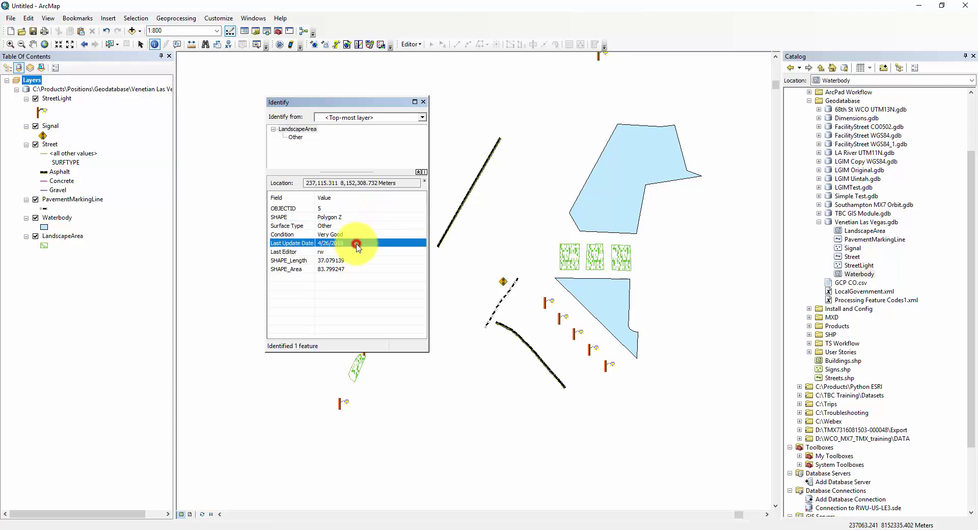
Step: Move the Identify window aside and identify a Colonial StreetLight point
drag(393, 103, 339, 96)
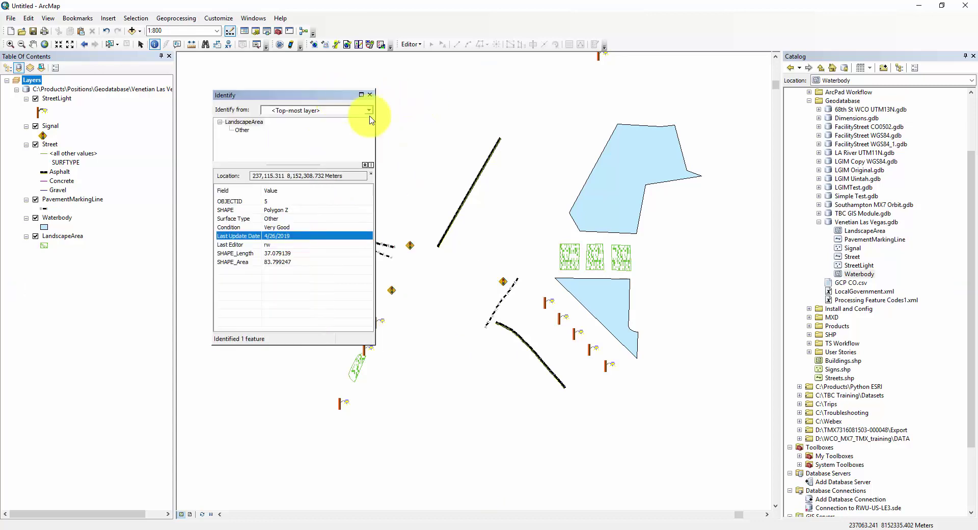
click(546, 308)
click(555, 317)
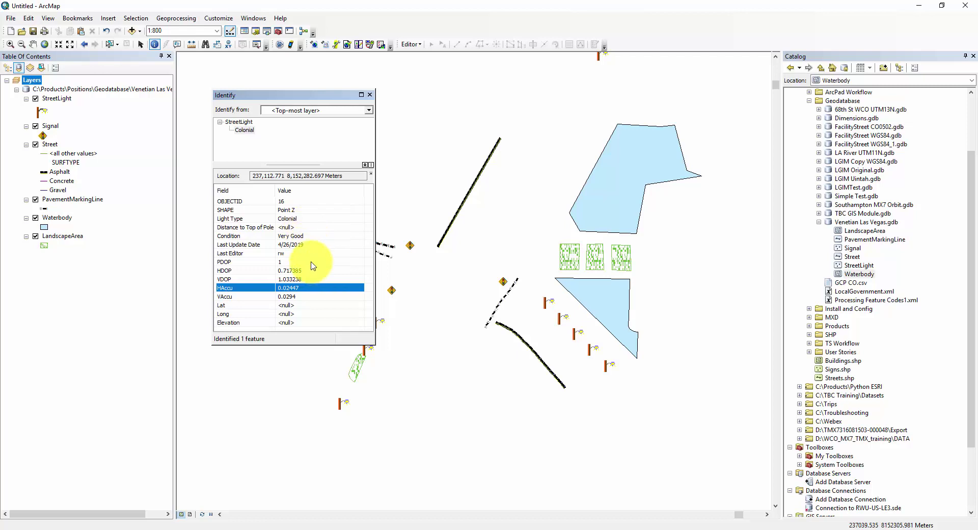
Step: Check the Colonial StreetLight's Light Type, PDOP 1 and HAccu 0.02447 values in the Identify results
click(305, 219)
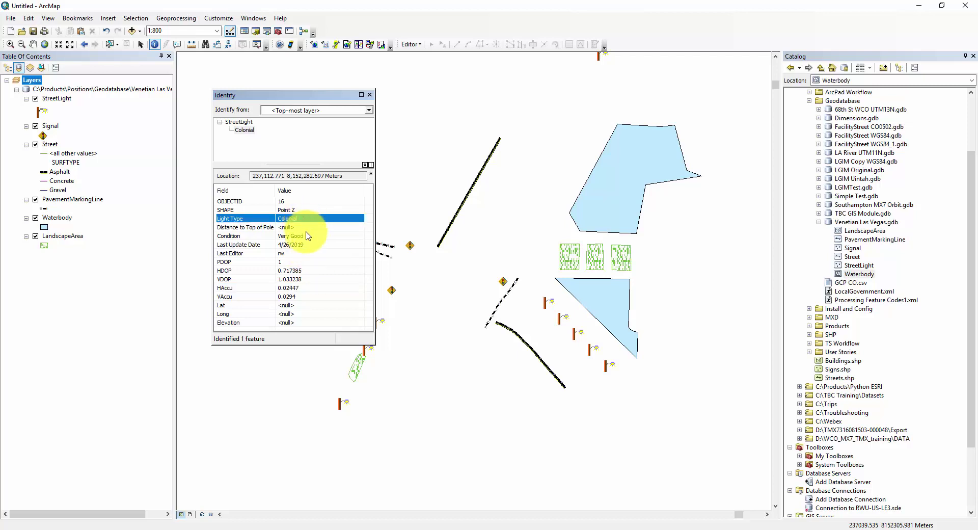
click(314, 262)
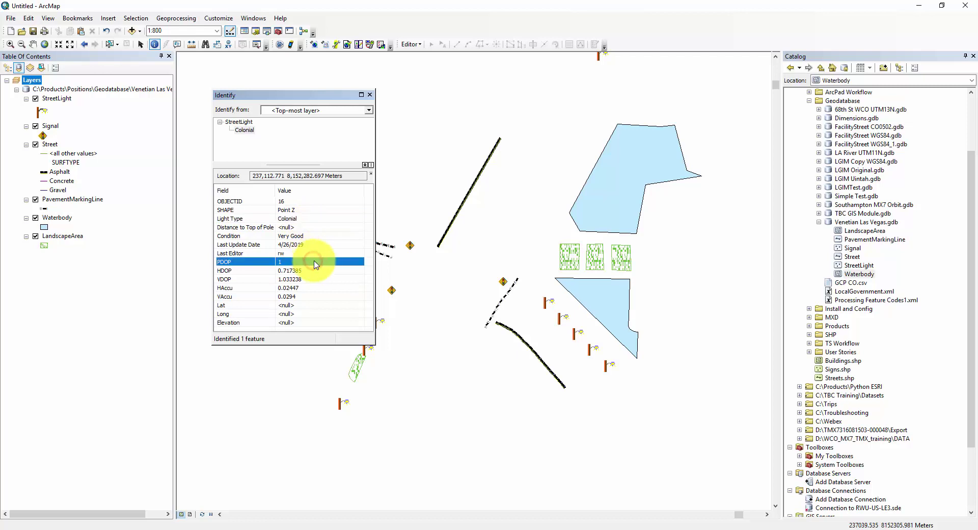
click(331, 288)
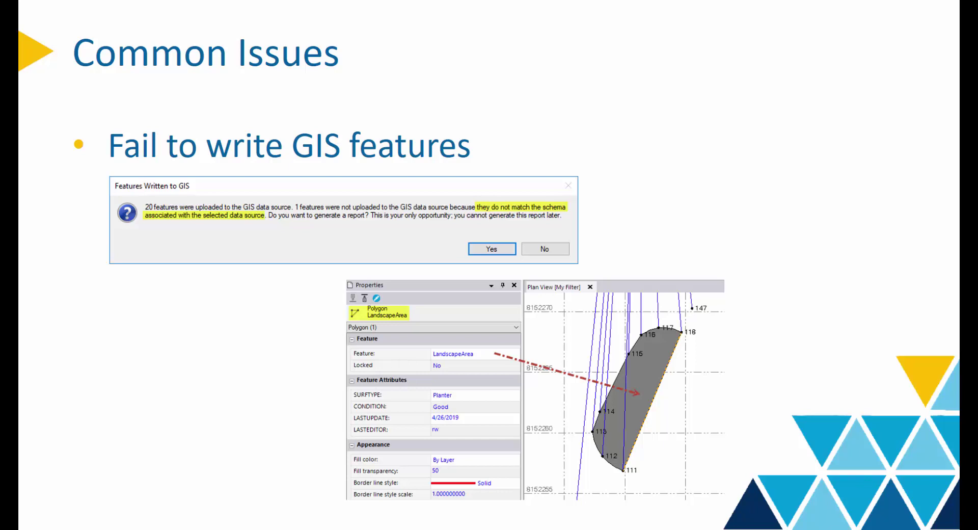
Step: Advance the slideshow to the Attachment issues slide showing the permission-denied upload error
key(Right)
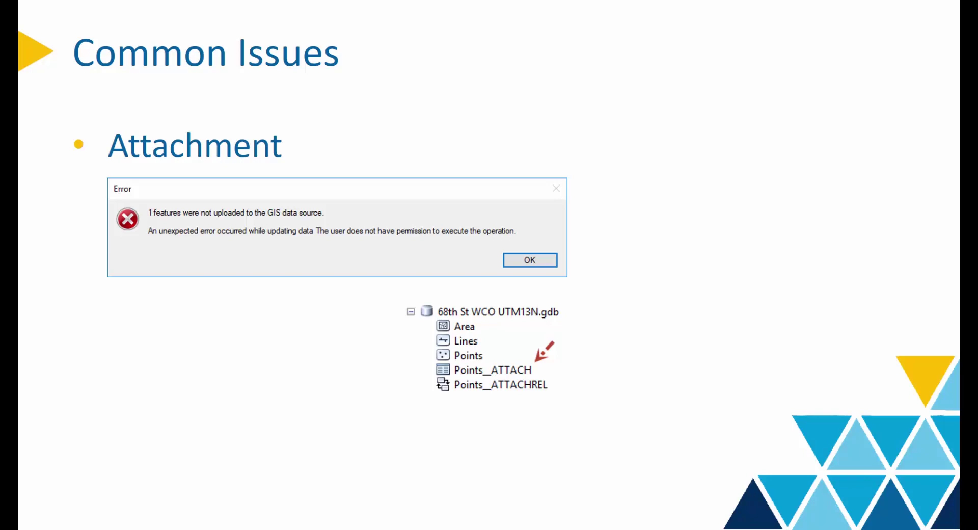
Step: Advance to the Alias slide about two feature classes sharing the same alias
key(Right)
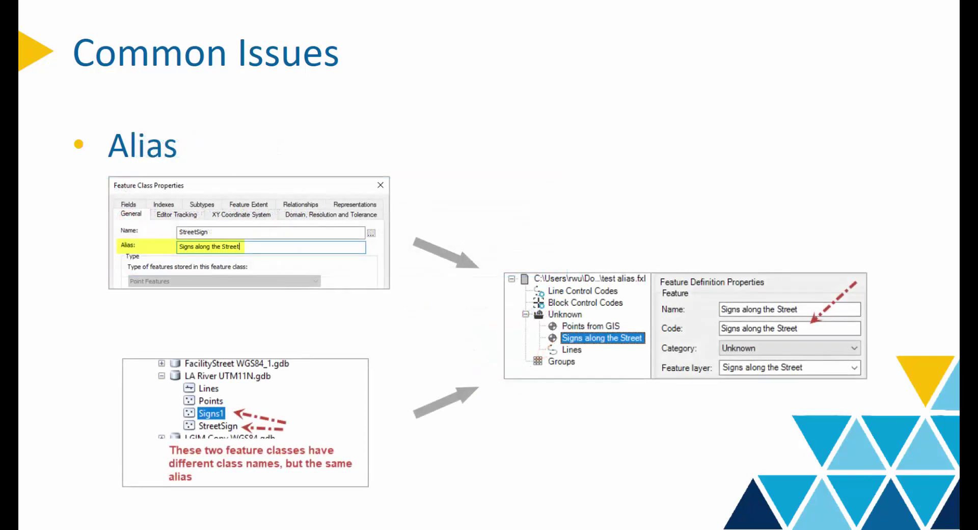